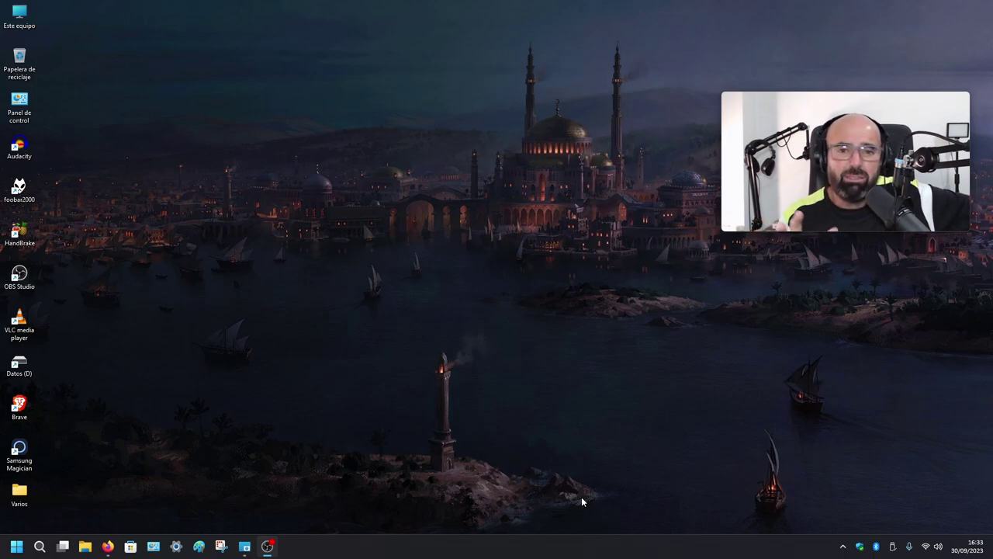
- Switch to Firefox, highlight the AMD Ryzen 7 4800H processor name on the Slimbook ONE page, and minimize the browser
{"action": "mouse_move", "coordinate": [747, 146]}
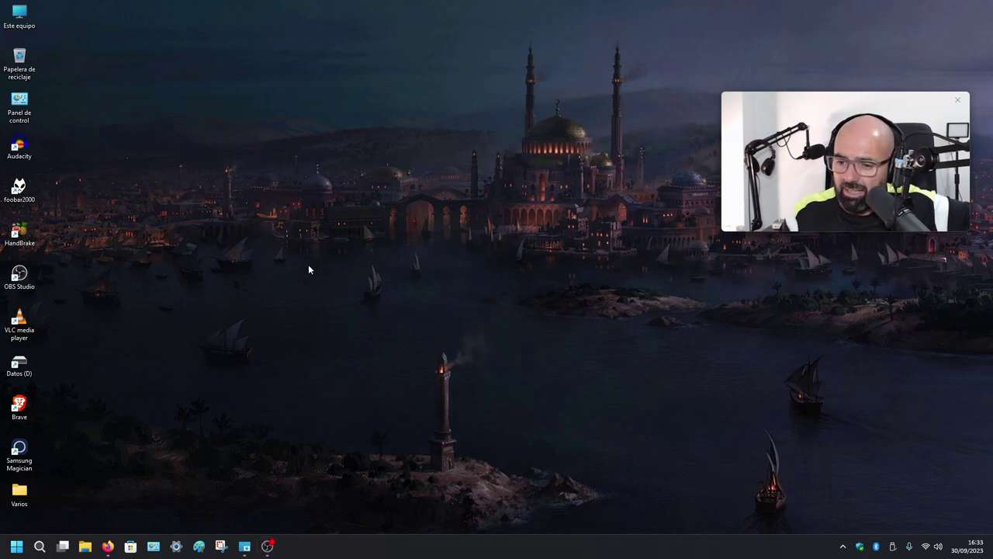
{"action": "left_click", "coordinate": [108, 546]}
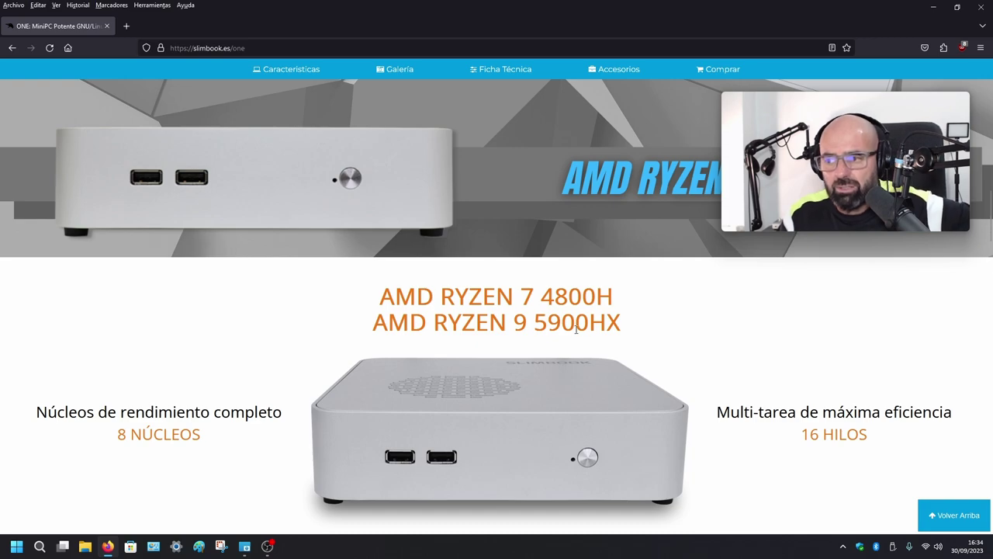
{"action": "left_click_drag", "start_coordinate": [617, 302], "coordinate": [367, 305]}
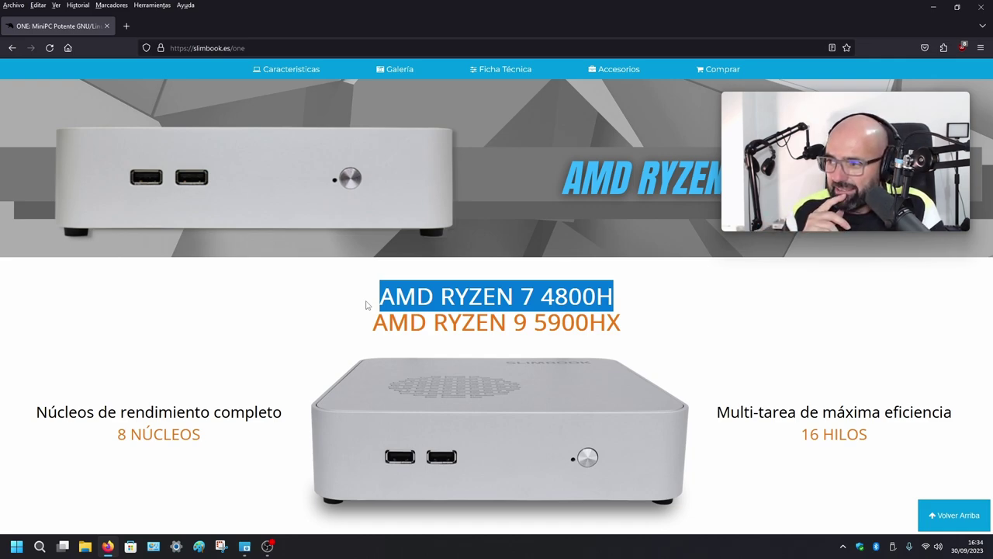
{"action": "left_click", "coordinate": [934, 7]}
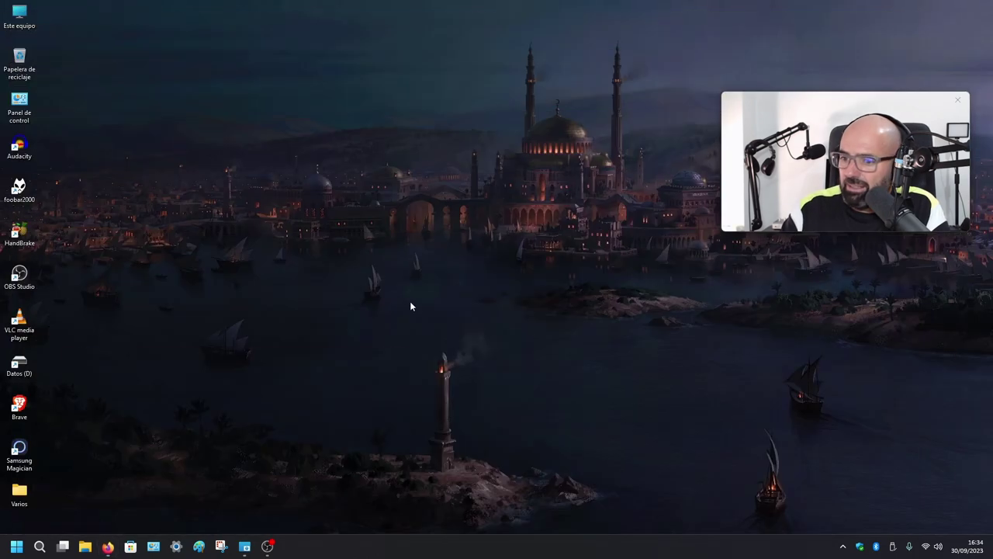
- Open AMD Software: Adrenalin Edition to view the system's hardware details, placing its window clear of the webcam overlay
{"action": "left_click", "coordinate": [39, 547]}
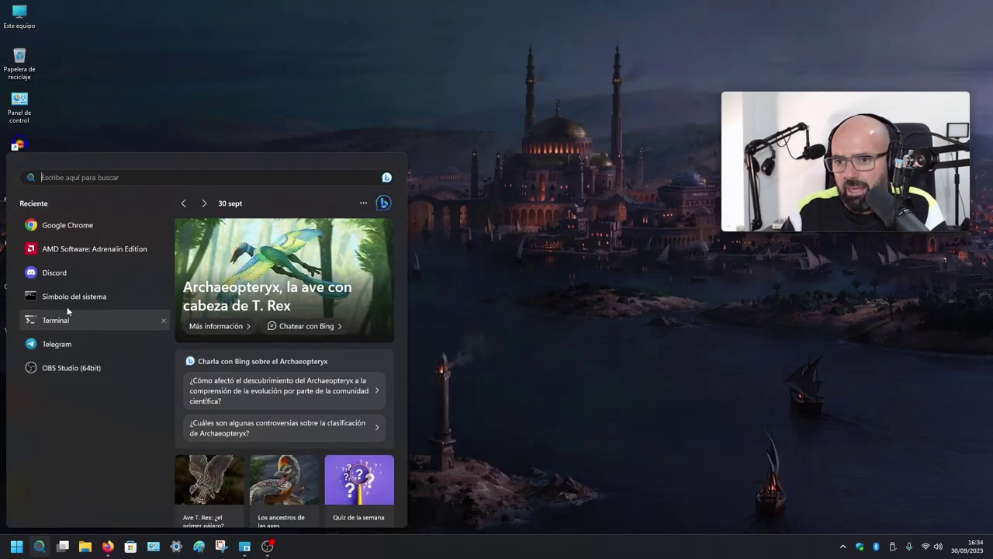
{"action": "left_click", "coordinate": [112, 249]}
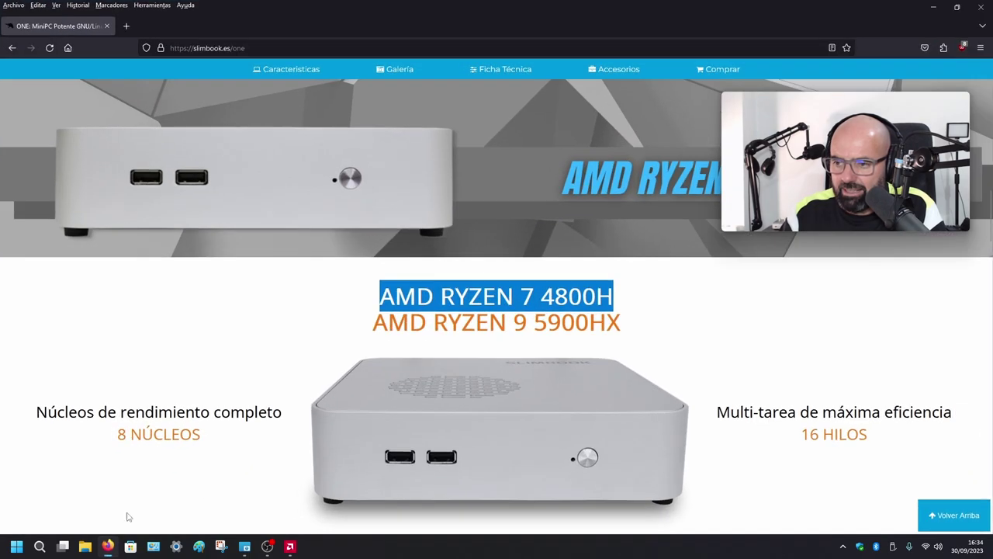
{"action": "left_click", "coordinate": [108, 547]}
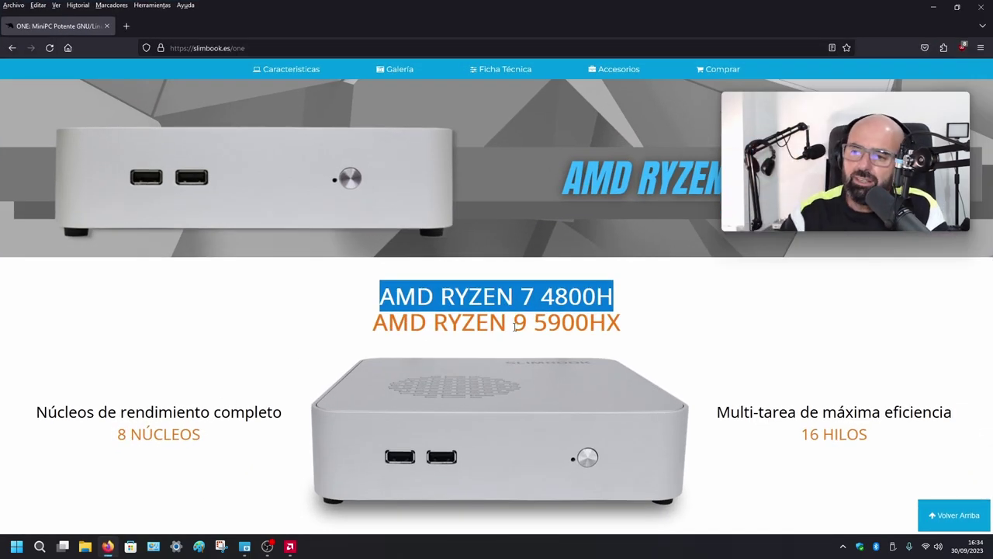
{"action": "left_click", "coordinate": [933, 7]}
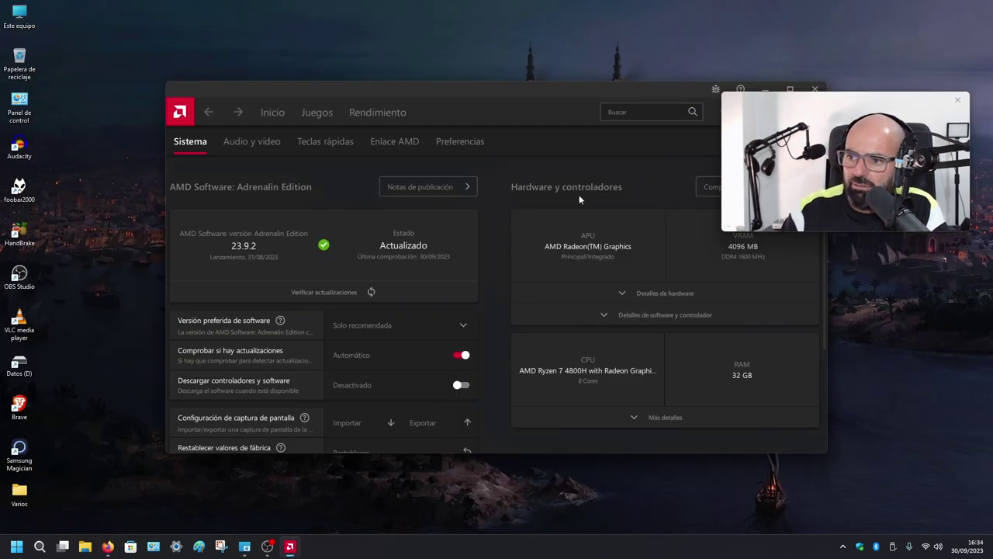
{"action": "left_click_drag", "start_coordinate": [566, 94], "coordinate": [440, 50]}
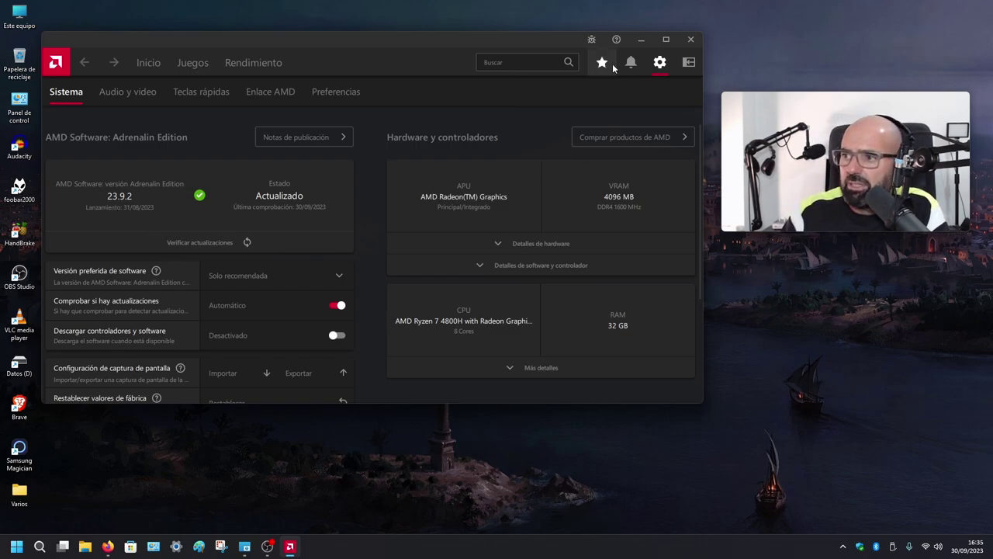
- Look through the Juegos and Rendimiento pages of AMD Software, including the performance Configuración, and return to Inicio
{"action": "left_click", "coordinate": [158, 65]}
{"action": "left_click", "coordinate": [195, 70]}
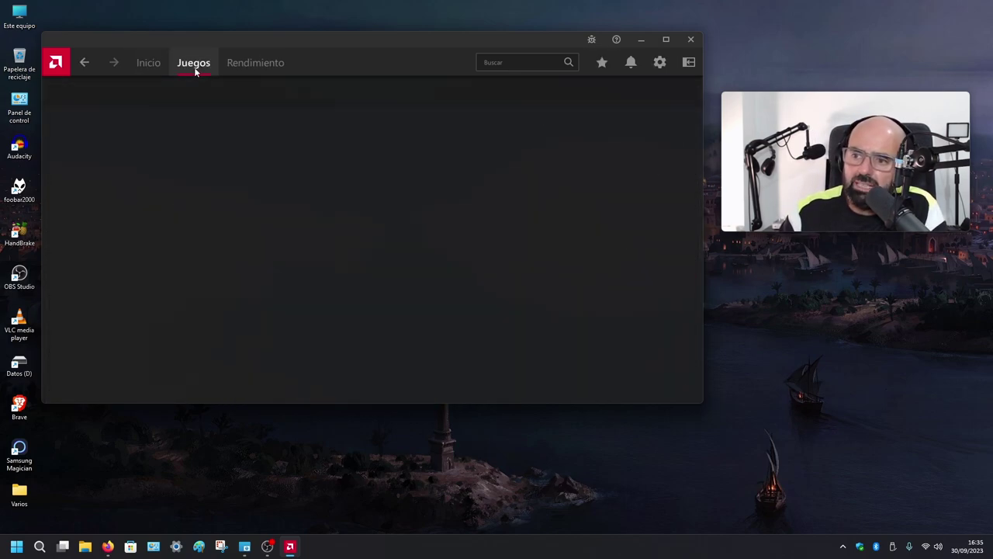
{"action": "left_click", "coordinate": [250, 69]}
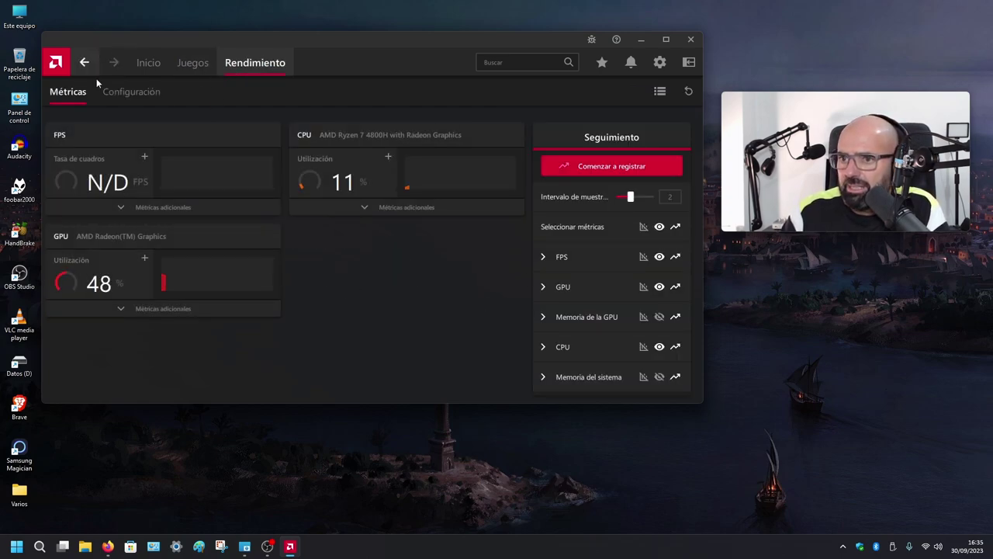
{"action": "left_click", "coordinate": [128, 91]}
{"action": "left_click", "coordinate": [143, 68]}
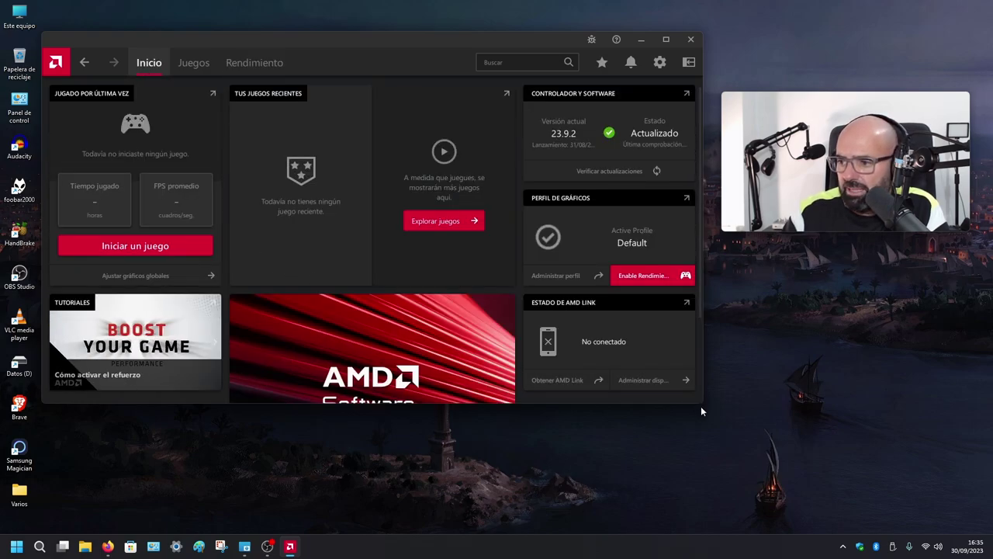
- Make the AMD Software window taller to view the whole Inicio page, and close the program
{"action": "left_click_drag", "start_coordinate": [701, 405], "coordinate": [714, 510]}
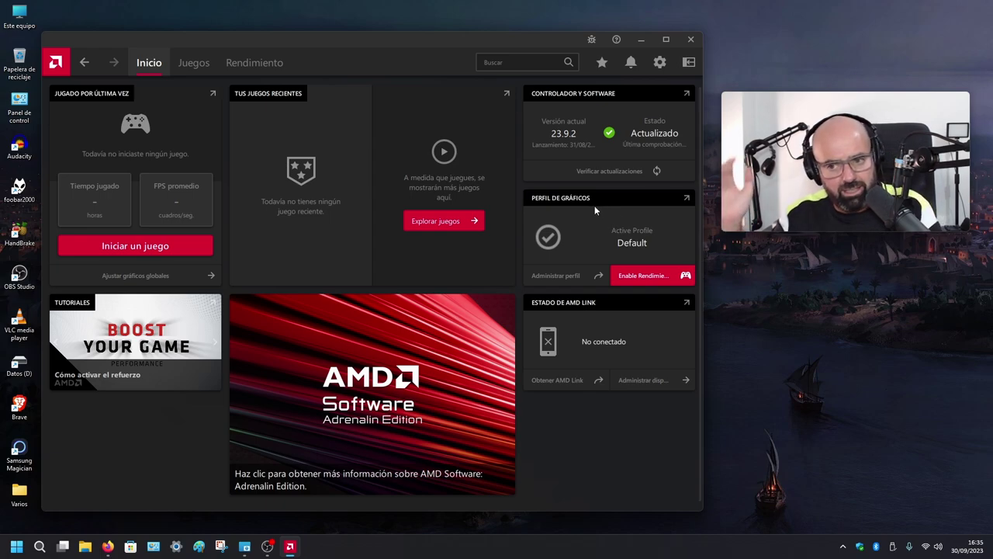
{"action": "mouse_move", "coordinate": [803, 113]}
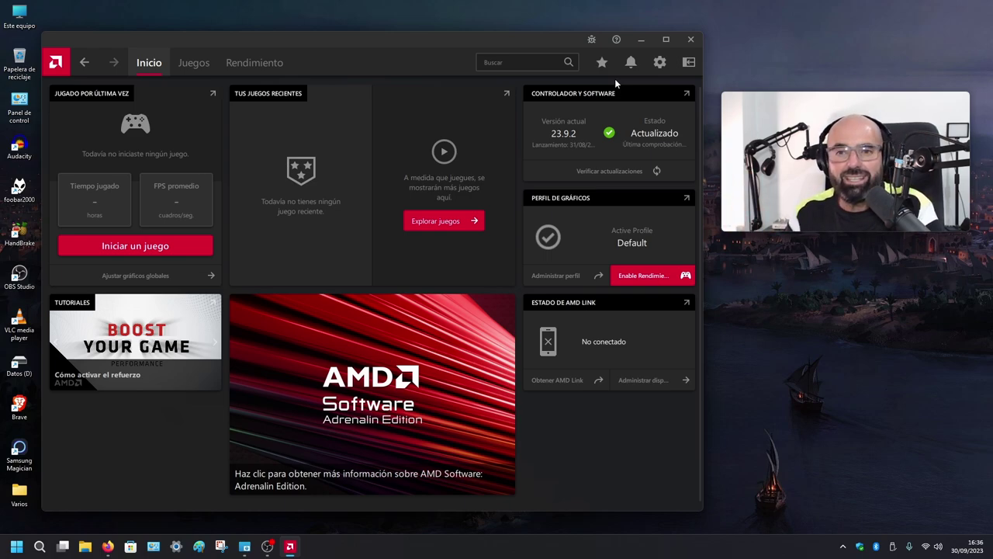
{"action": "left_click", "coordinate": [691, 40]}
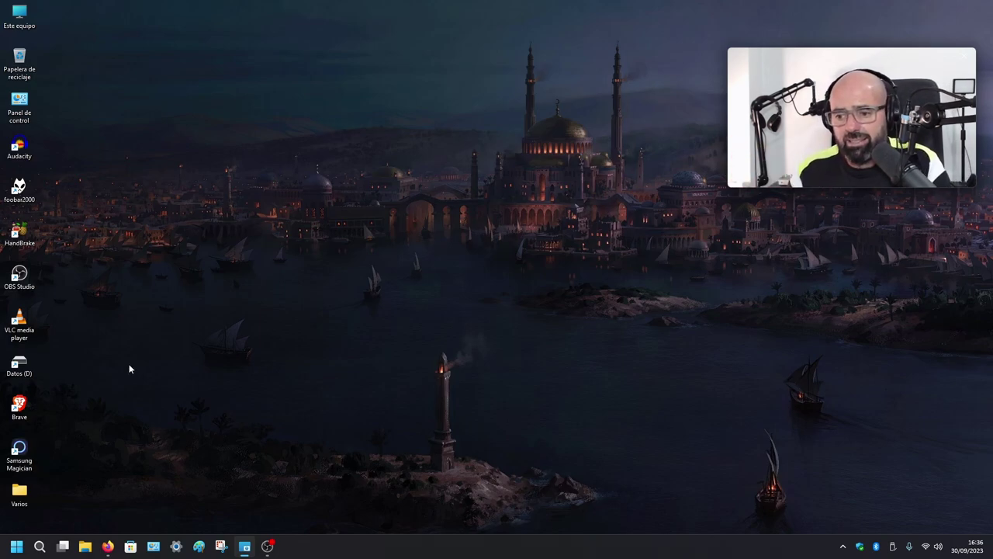
- Switch to Firefox to review the processor options on the Slimbook ONE page, clear the text selection, and minimize the browser
{"action": "left_click", "coordinate": [110, 543]}
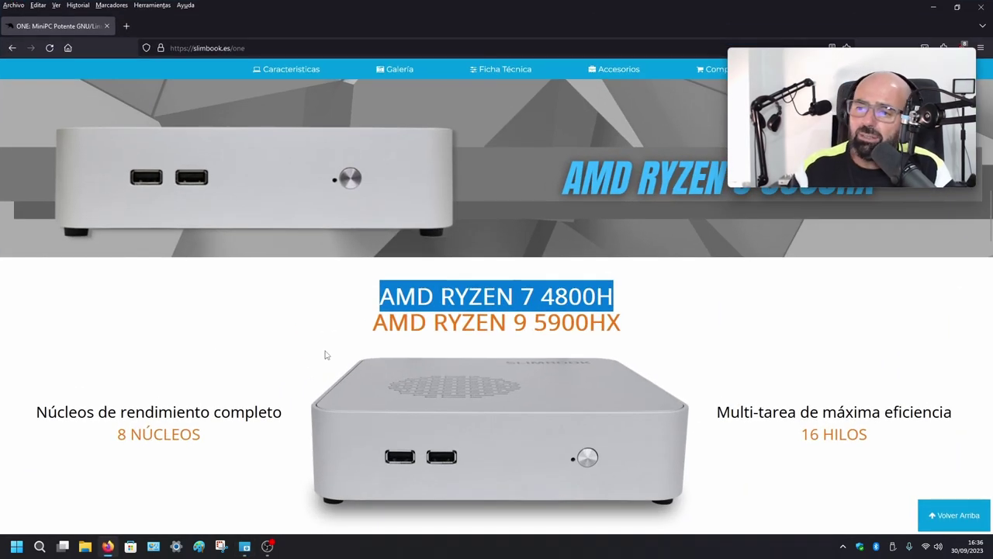
{"action": "left_click", "coordinate": [737, 329]}
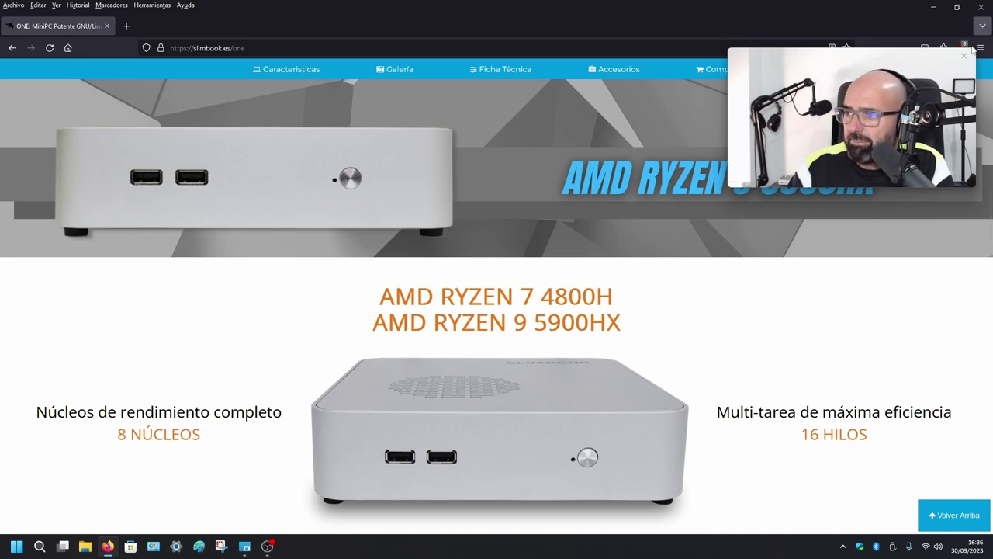
{"action": "left_click", "coordinate": [933, 7]}
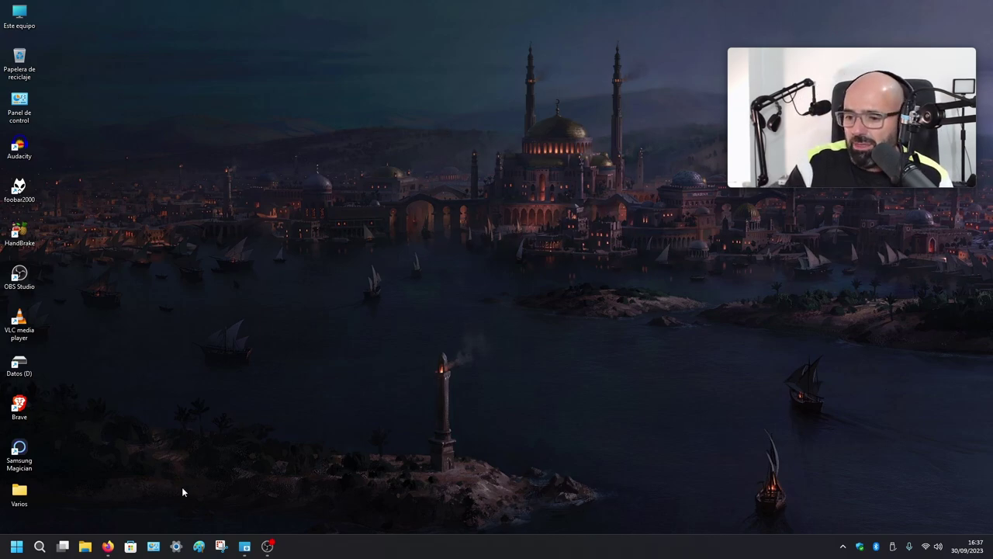
{"action": "left_click", "coordinate": [107, 545]}
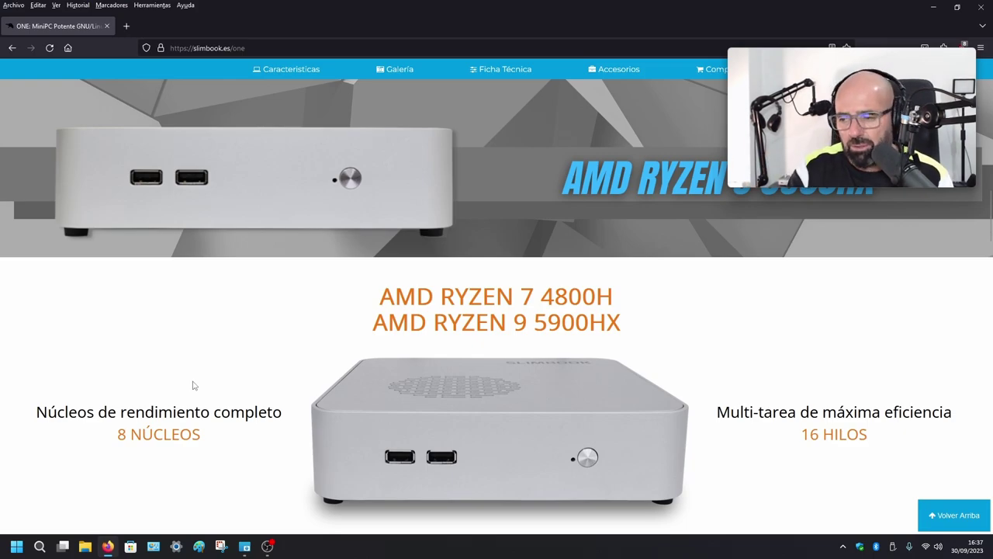
{"action": "left_click", "coordinate": [934, 7]}
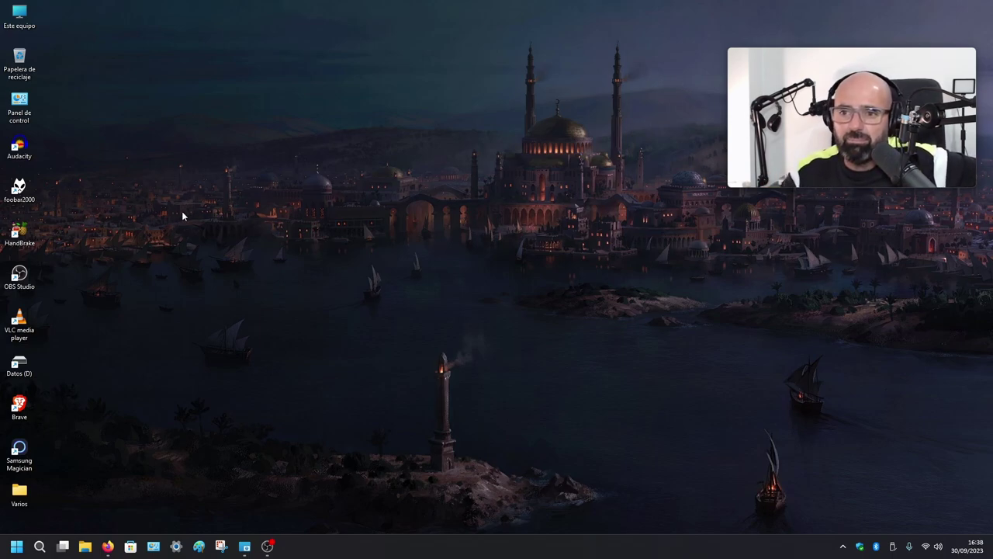
- Open Este equipo to check the space on the Kernel (C:) and Datos (D:) drives, and close the window
{"action": "double_click", "coordinate": [19, 15]}
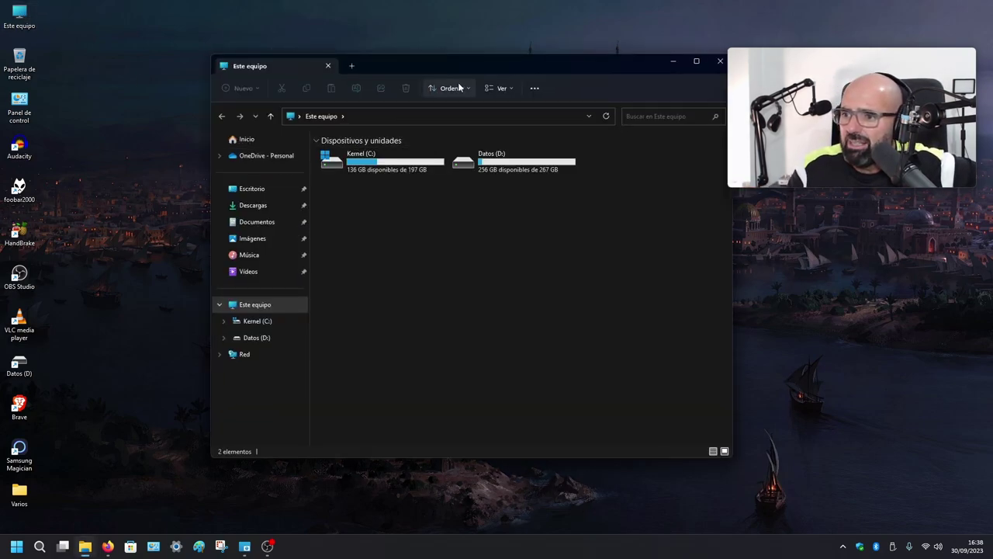
{"action": "left_click_drag", "start_coordinate": [537, 69], "coordinate": [437, 75]}
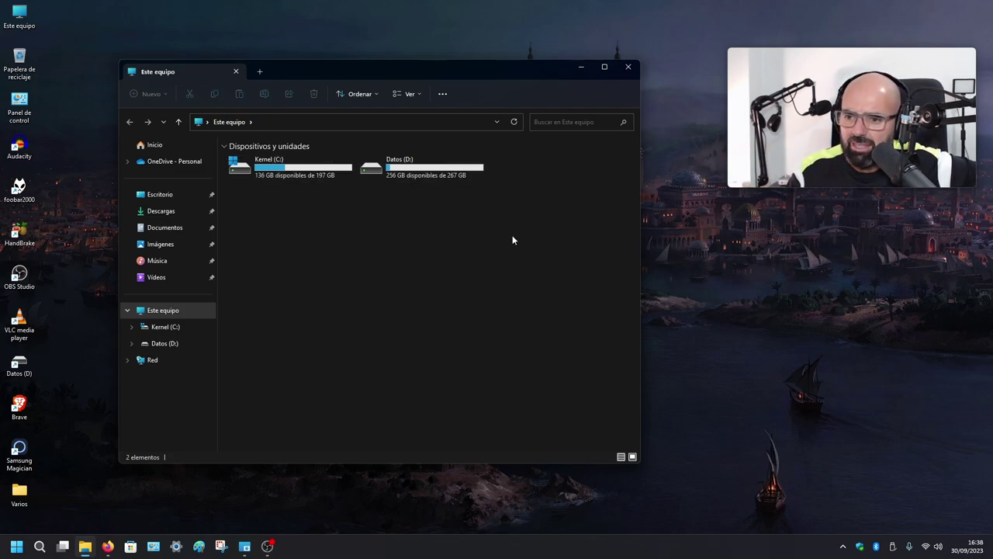
{"action": "left_click", "coordinate": [629, 68]}
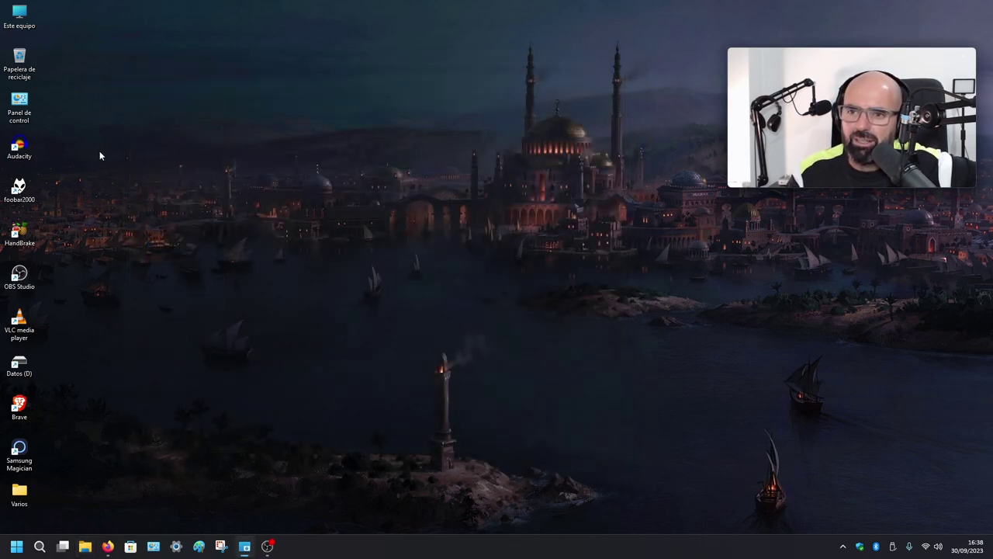
- View all the Control Panel items with the webcam overlay moved aside, close the window, and move the overlay back up
{"action": "double_click", "coordinate": [19, 105]}
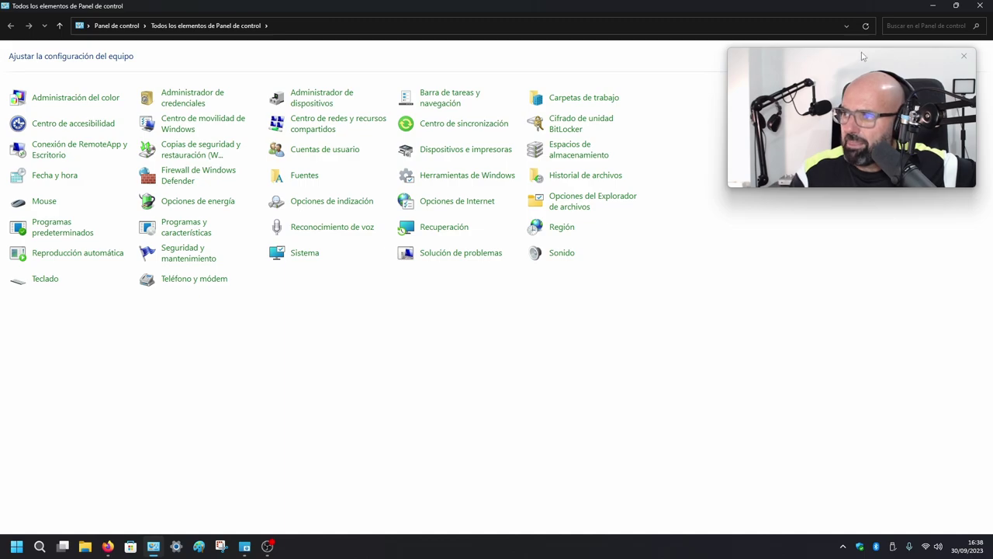
{"action": "left_click_drag", "start_coordinate": [861, 56], "coordinate": [866, 222]}
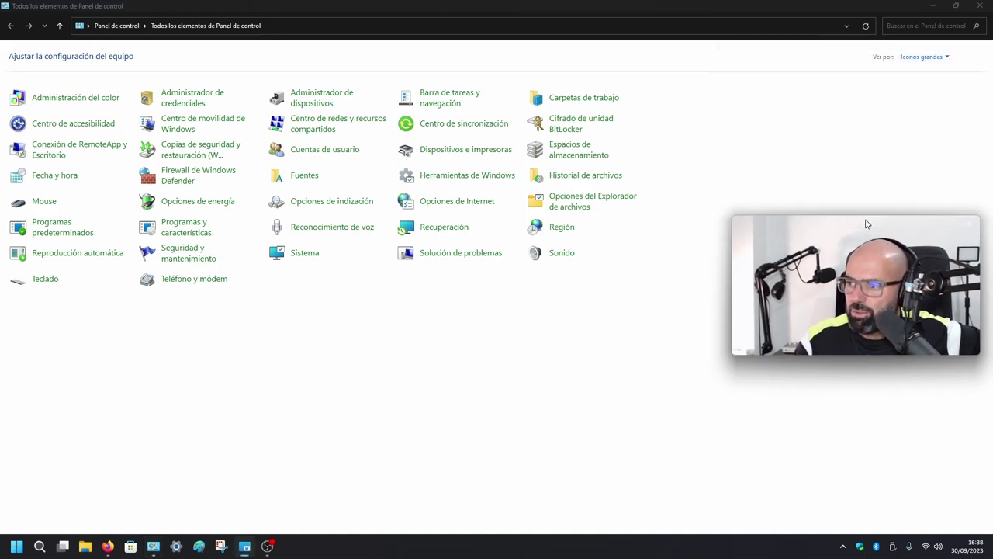
{"action": "left_click", "coordinate": [979, 6]}
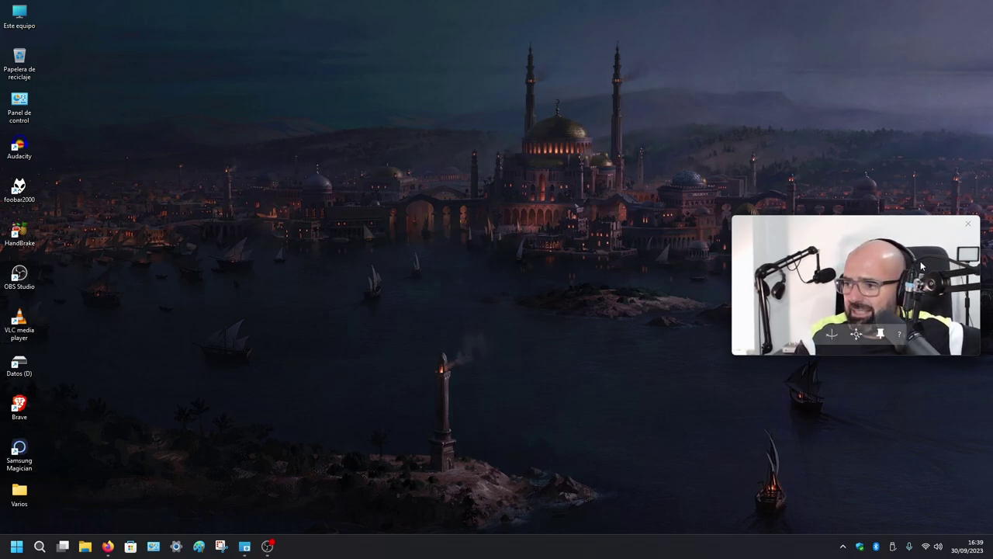
{"action": "left_click_drag", "start_coordinate": [841, 226], "coordinate": [829, 78]}
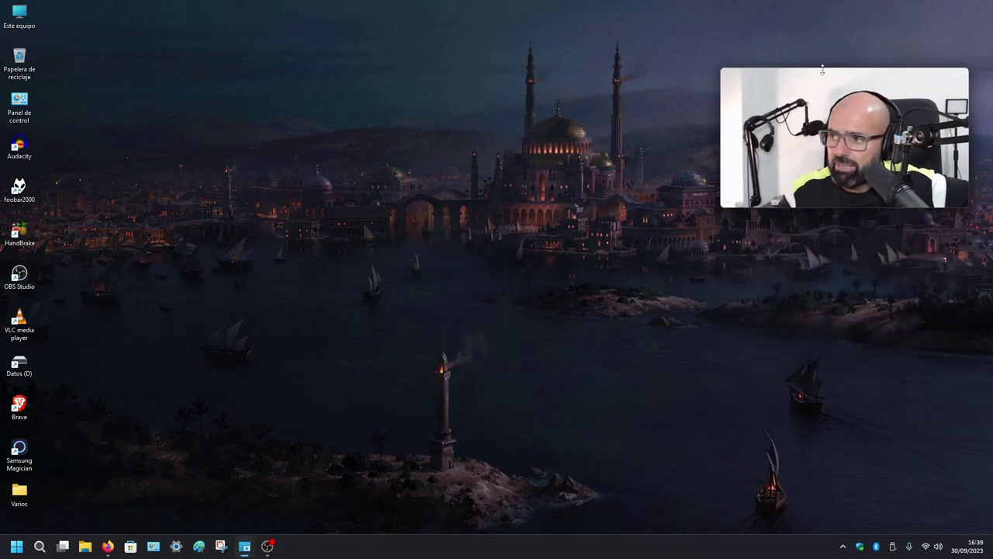
{"action": "left_click_drag", "start_coordinate": [824, 84], "coordinate": [800, 39]}
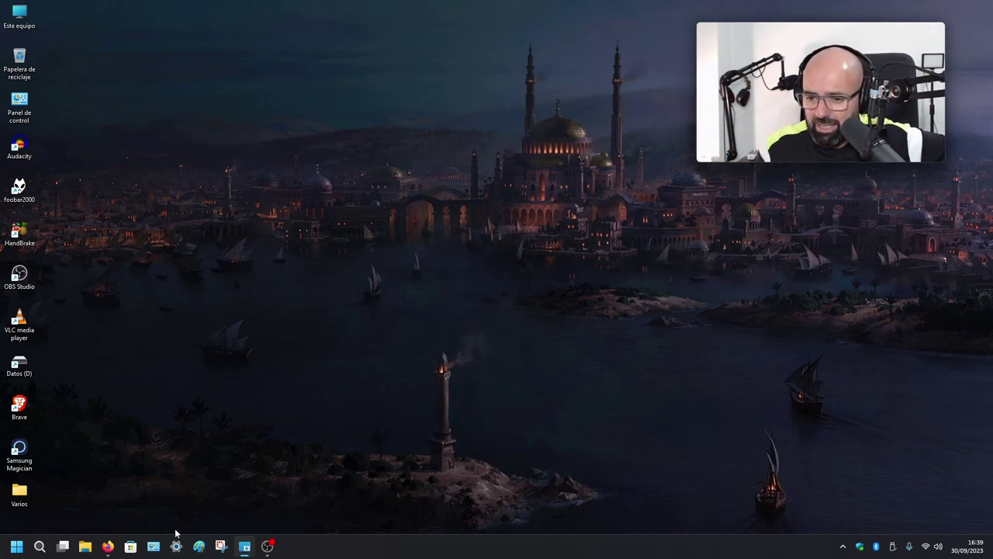
- Search the Microsoft Store for "webcam pip" and open the details page of the Webcam PiP app
{"action": "left_click", "coordinate": [131, 546]}
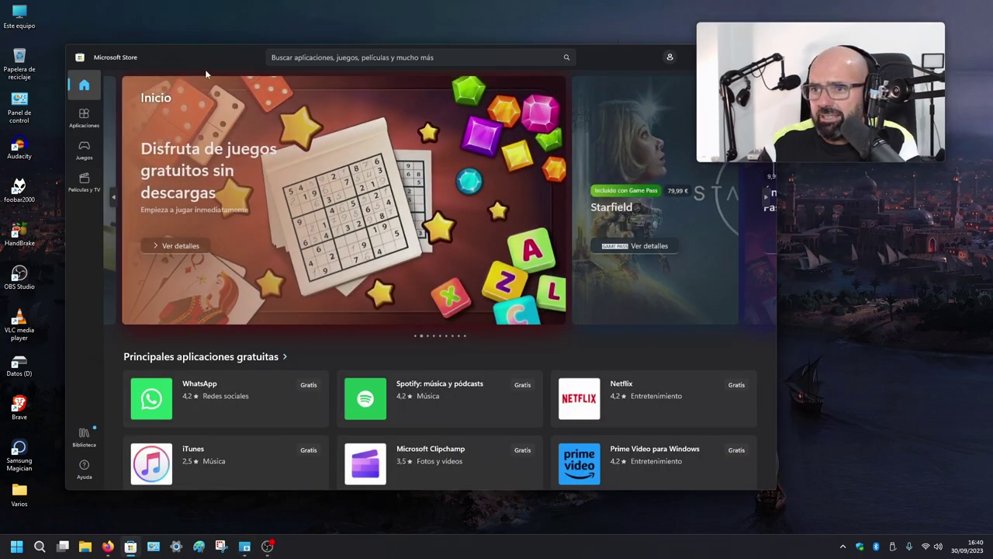
{"action": "left_click", "coordinate": [315, 57]}
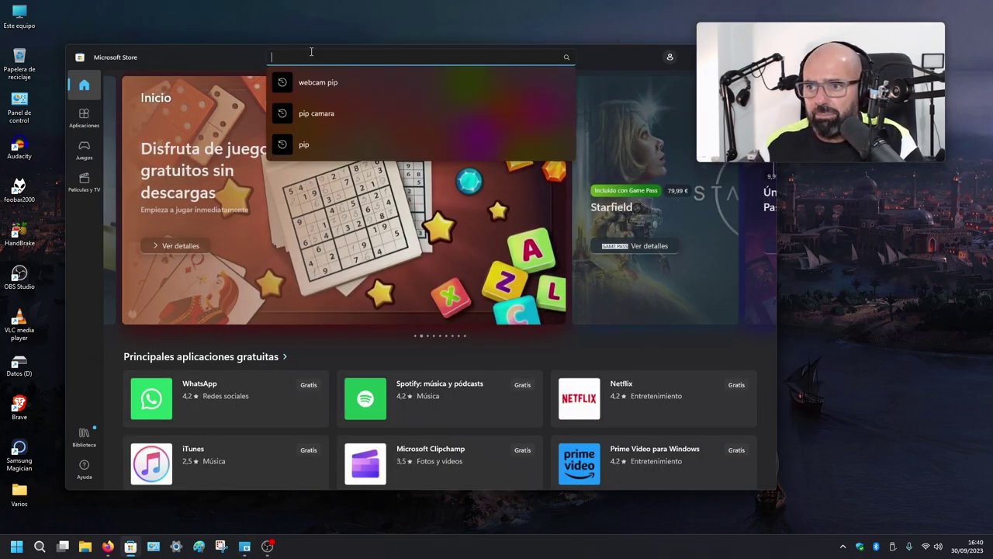
{"action": "key", "text": "Escape"}
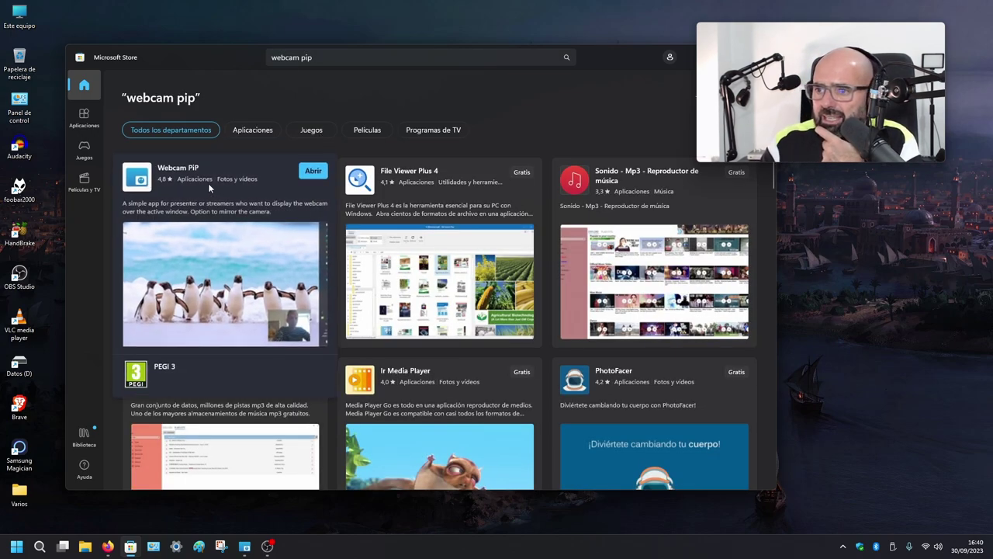
{"action": "left_click", "coordinate": [207, 183]}
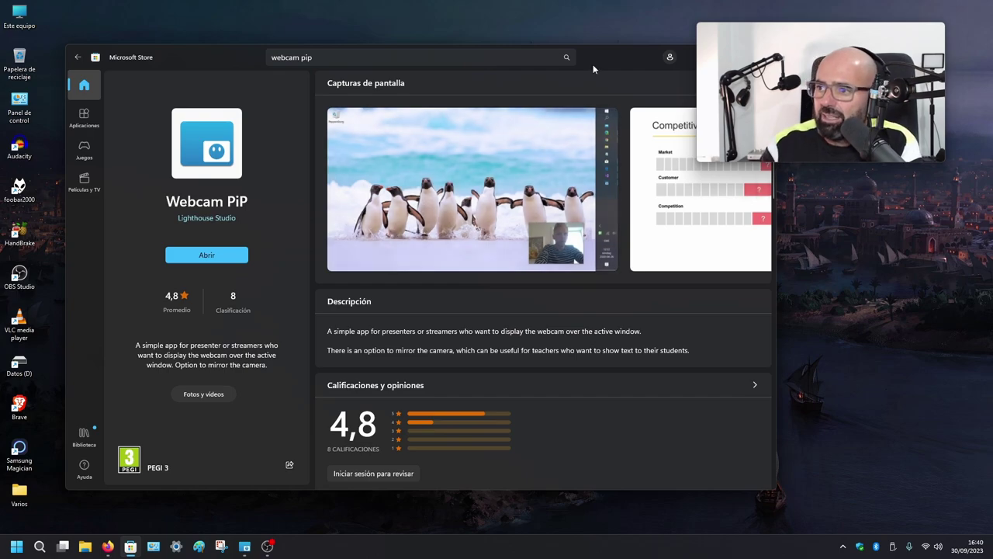
- Reposition the Microsoft Store window below the webcam overlay so the Webcam PiP details can be examined
{"action": "left_click_drag", "start_coordinate": [608, 60], "coordinate": [532, 193]}
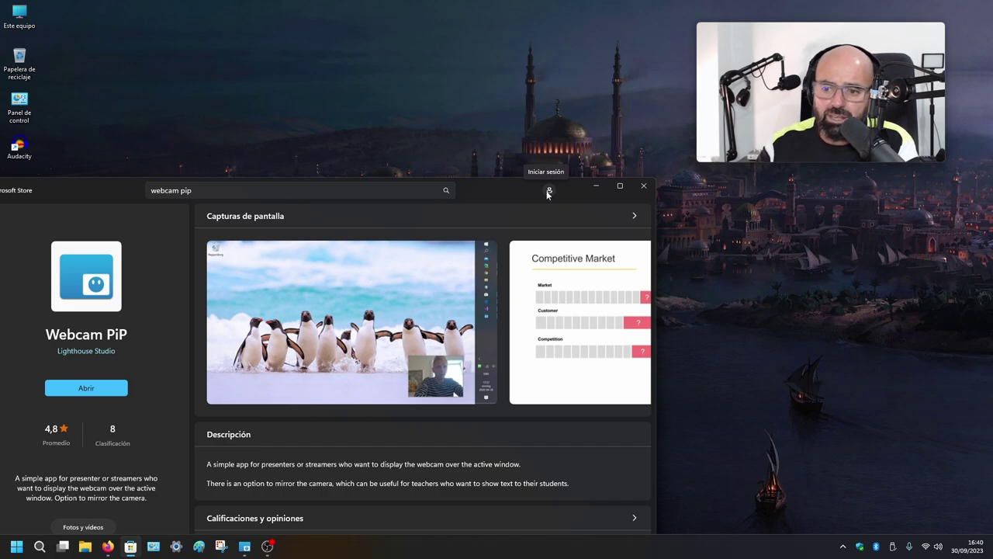
{"action": "left_click_drag", "start_coordinate": [106, 190], "coordinate": [329, 167]}
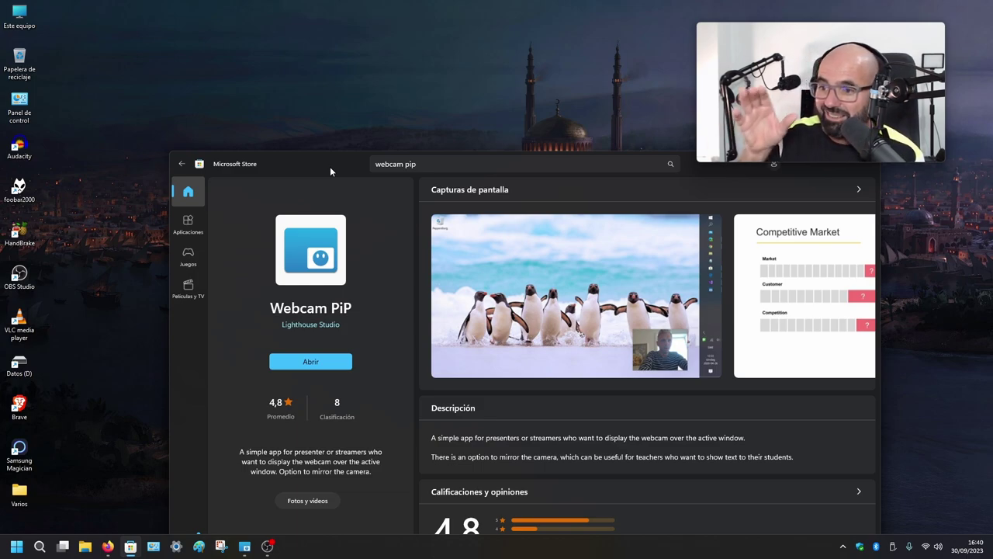
{"action": "mouse_move", "coordinate": [813, 83]}
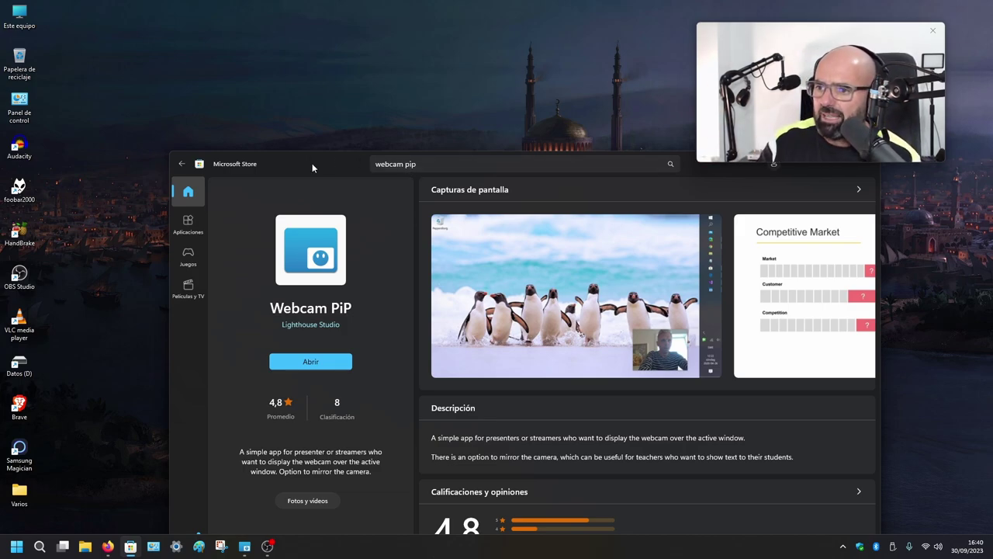
- Move the Microsoft Store window clear of the webcam overlay, go back to the Store home page, and close the Store
{"action": "left_click_drag", "start_coordinate": [312, 164], "coordinate": [254, 95]}
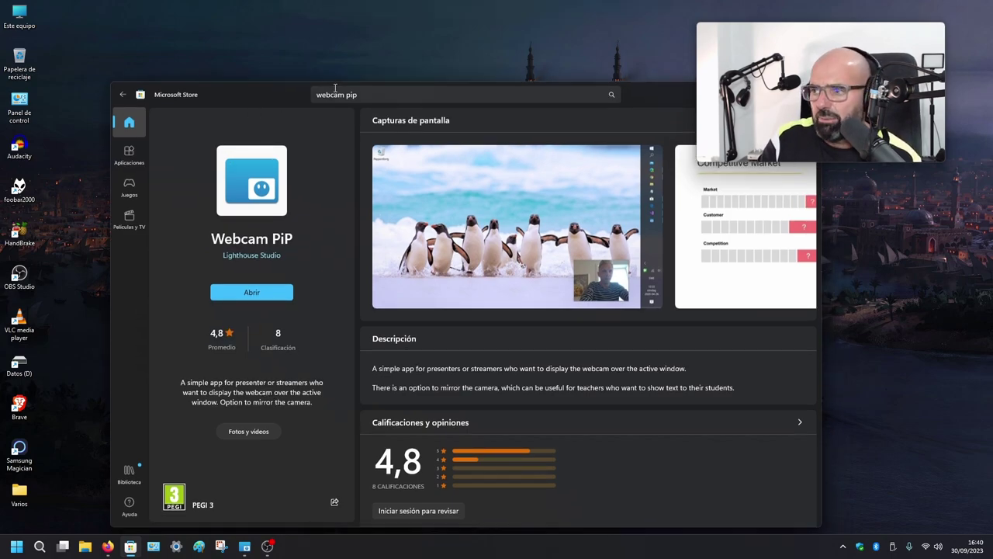
{"action": "left_click_drag", "start_coordinate": [266, 93], "coordinate": [144, 33]}
{"action": "left_click", "coordinate": [305, 225]}
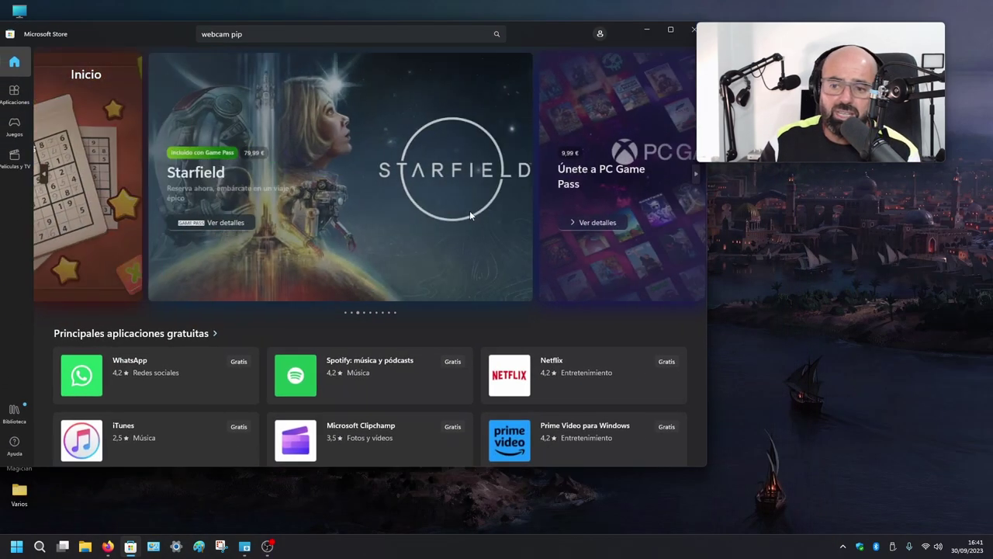
{"action": "left_click_drag", "start_coordinate": [564, 27], "coordinate": [502, 156]}
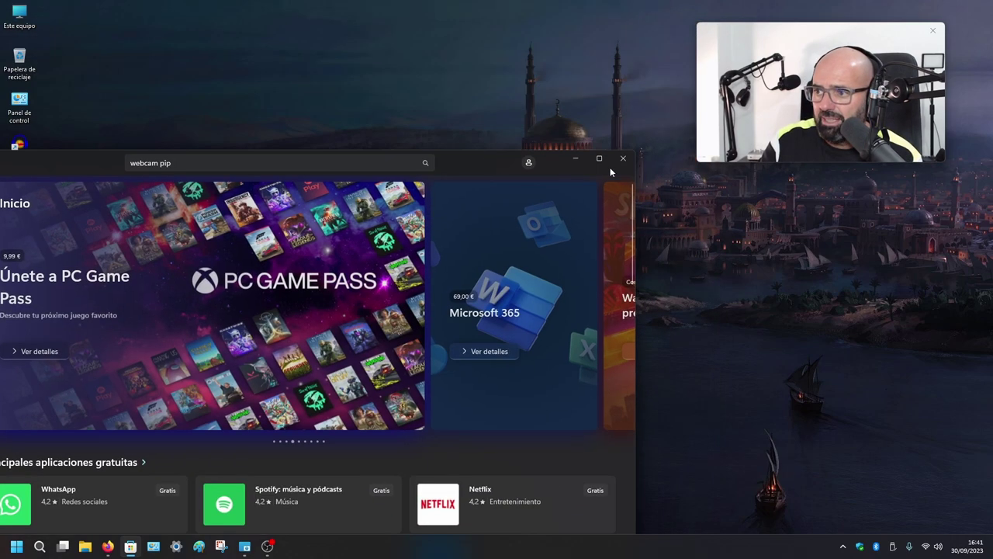
{"action": "left_click", "coordinate": [623, 165]}
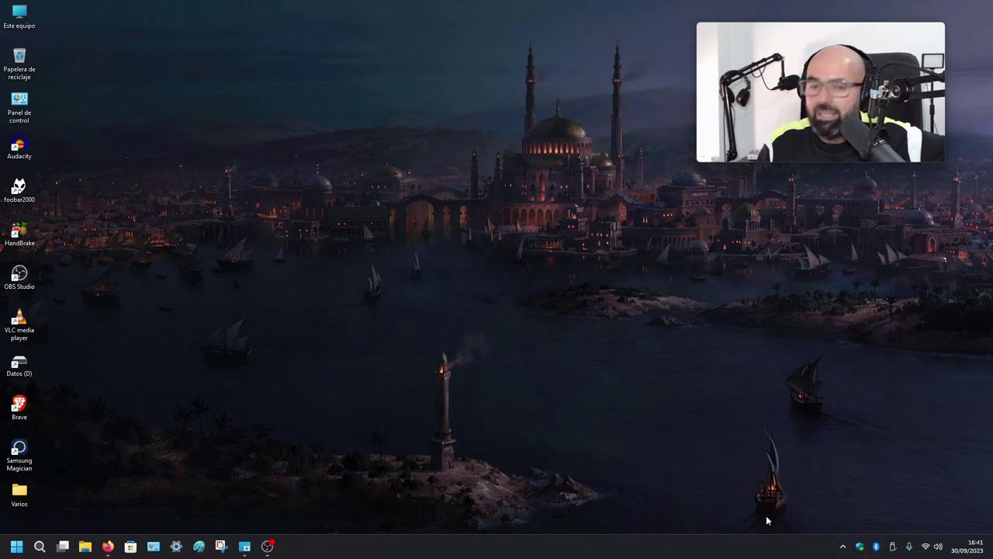
- Show the hidden system tray icons
{"action": "left_click", "coordinate": [842, 547]}
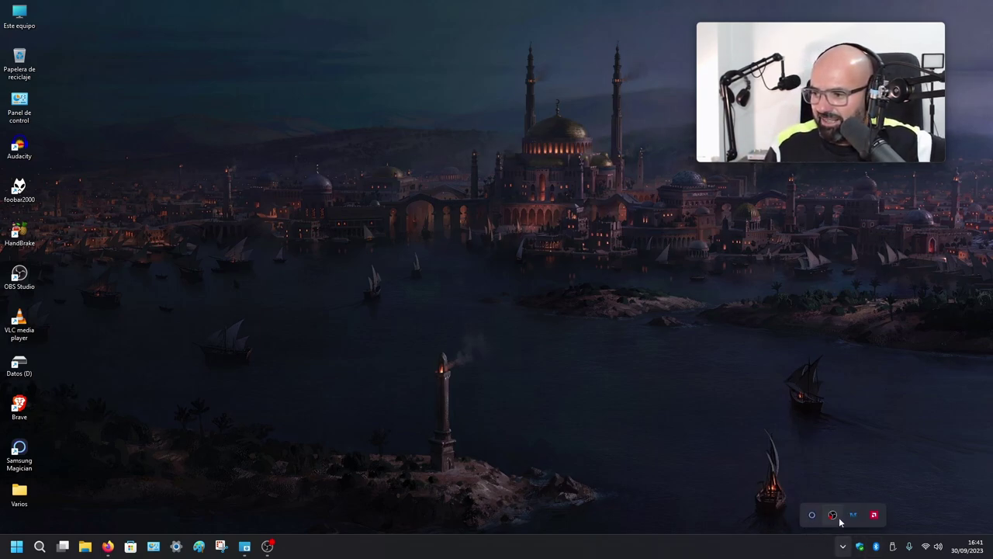
{"action": "left_click", "coordinate": [842, 546]}
{"action": "left_click", "coordinate": [842, 547]}
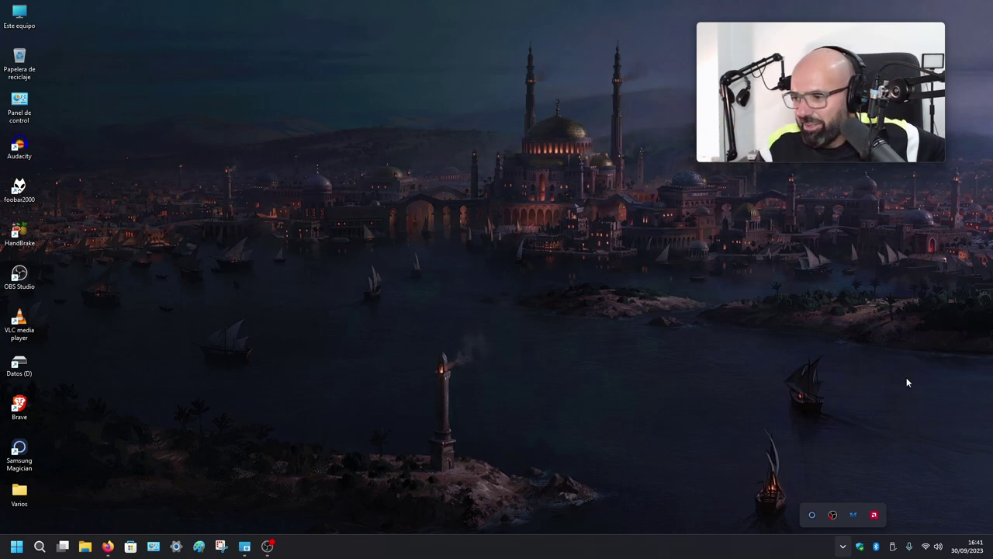
- View the notifications with the calendar and the network and volume quick settings, closing each one
{"action": "left_click", "coordinate": [966, 546]}
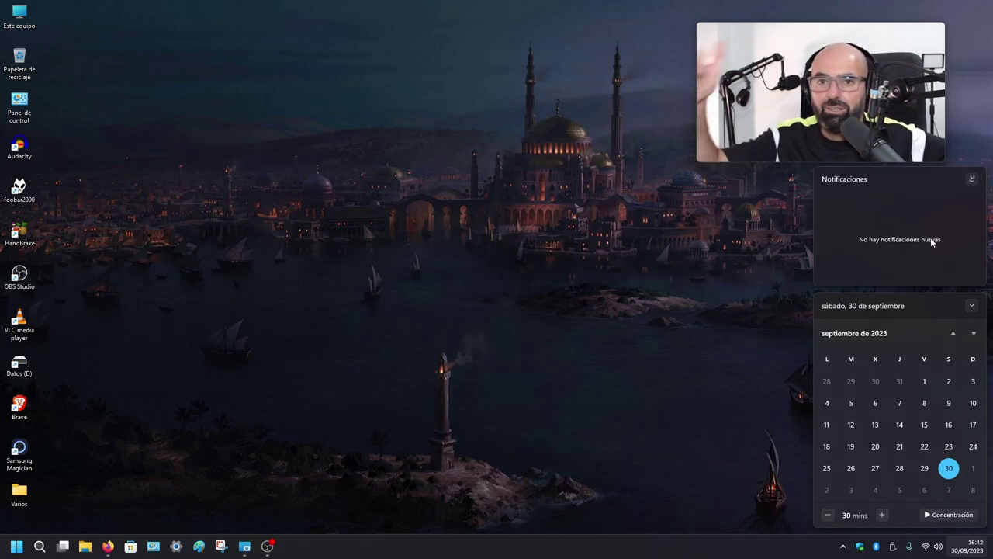
{"action": "left_click", "coordinate": [429, 317]}
{"action": "left_click", "coordinate": [970, 546]}
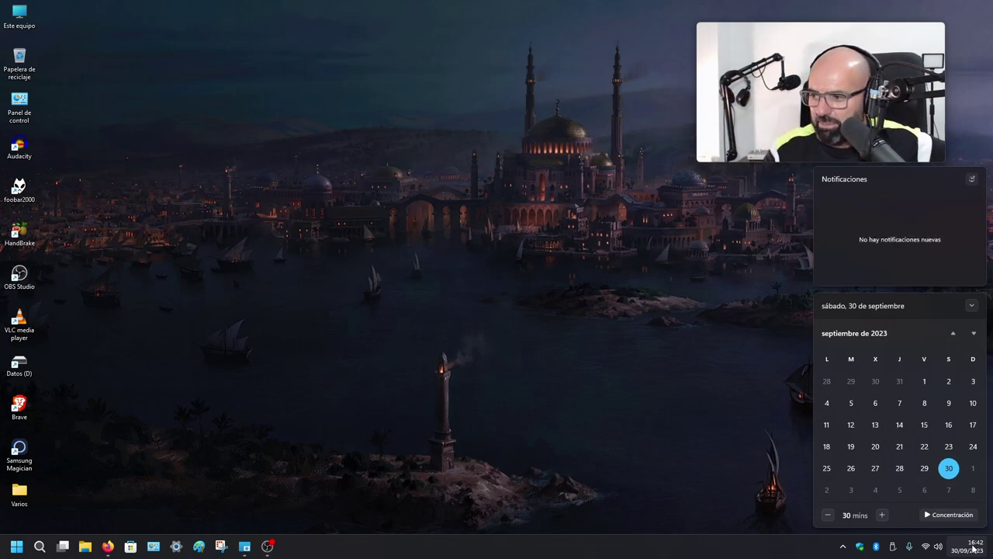
{"action": "left_click", "coordinate": [656, 387]}
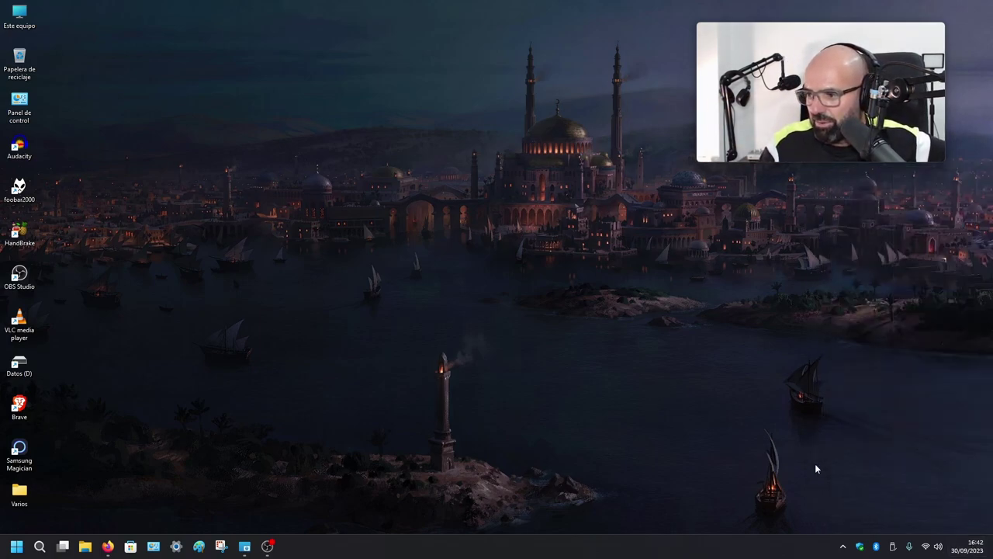
{"action": "left_click", "coordinate": [939, 547]}
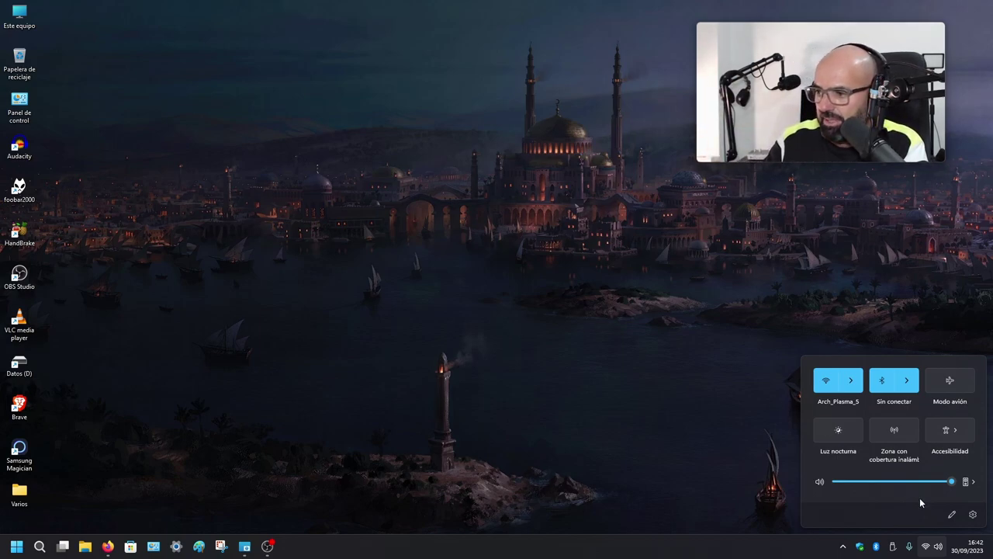
{"action": "left_click", "coordinate": [412, 353]}
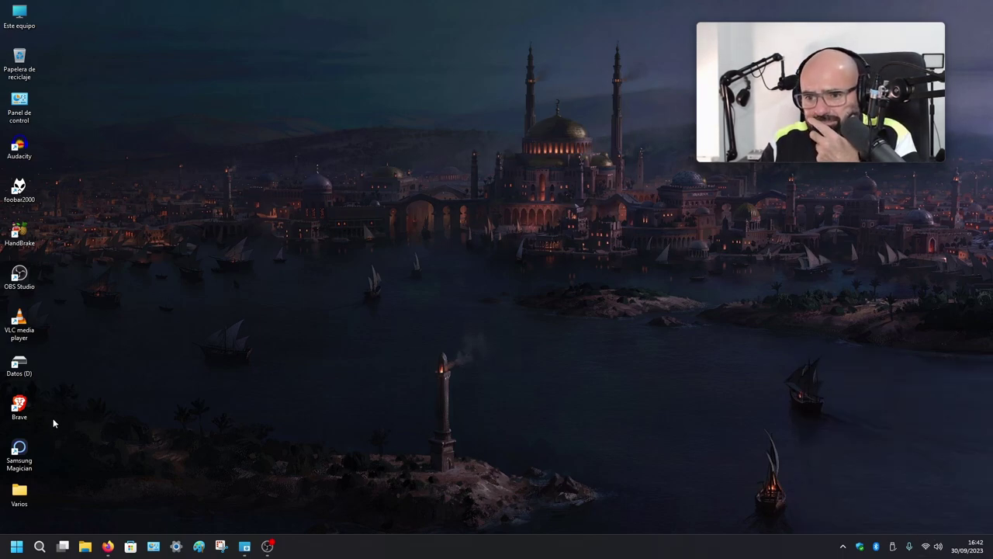
- View the Start menu's pinned apps, and look through the Windows search panel's recent apps, suggested games and search trends
{"action": "left_click", "coordinate": [16, 546]}
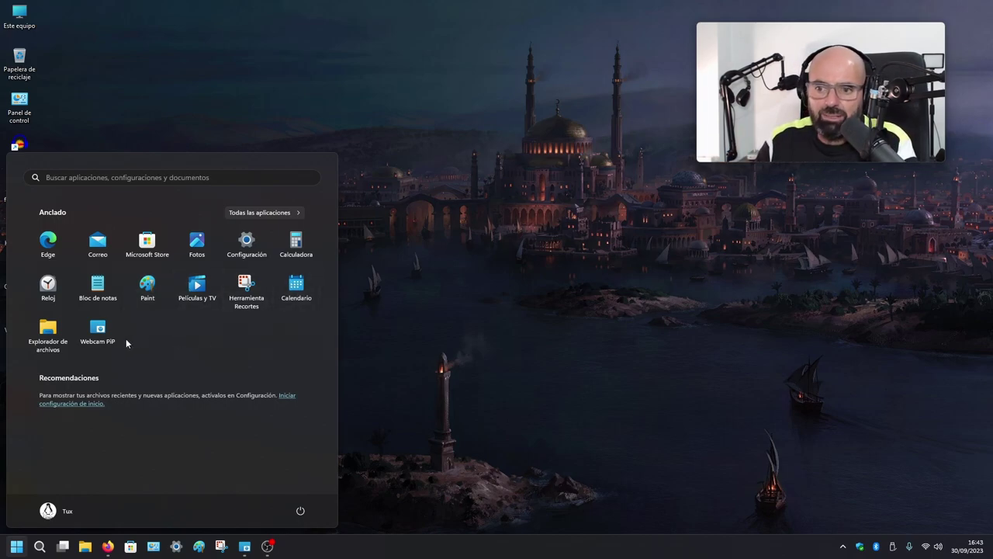
{"action": "left_click", "coordinate": [478, 332]}
{"action": "left_click", "coordinate": [39, 546]}
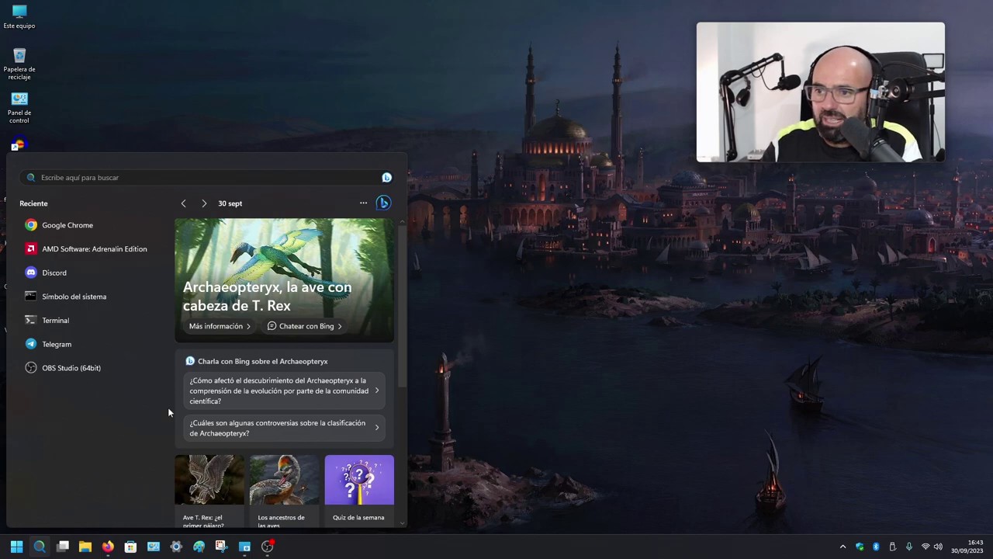
{"action": "scroll", "coordinate": [277, 350], "scroll_direction": "down", "scroll_amount": 5}
{"action": "scroll", "coordinate": [278, 365], "scroll_direction": "up", "scroll_amount": 5}
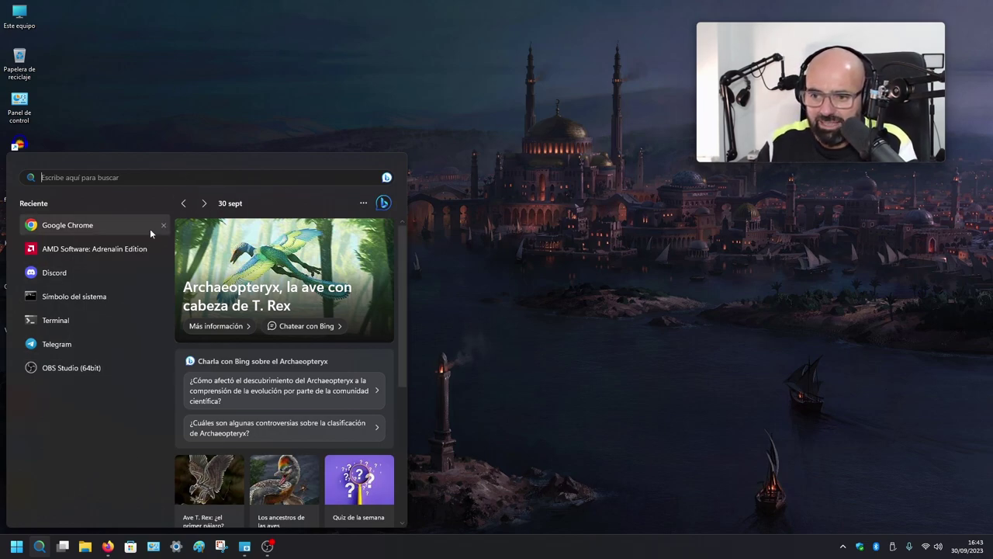
{"action": "scroll", "coordinate": [321, 349], "scroll_direction": "down", "scroll_amount": 3}
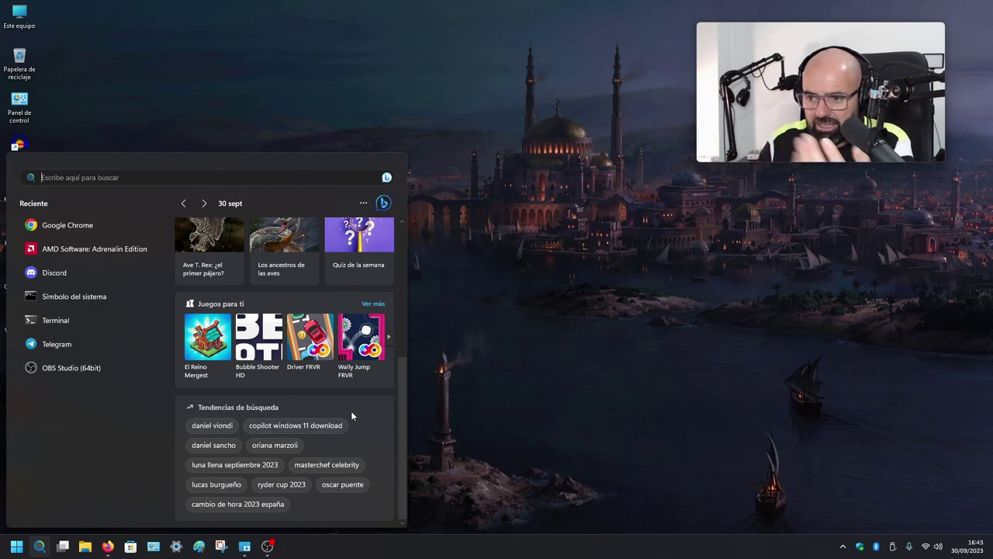
{"action": "scroll", "coordinate": [351, 410], "scroll_direction": "up", "scroll_amount": 3}
{"action": "left_click", "coordinate": [605, 293]}
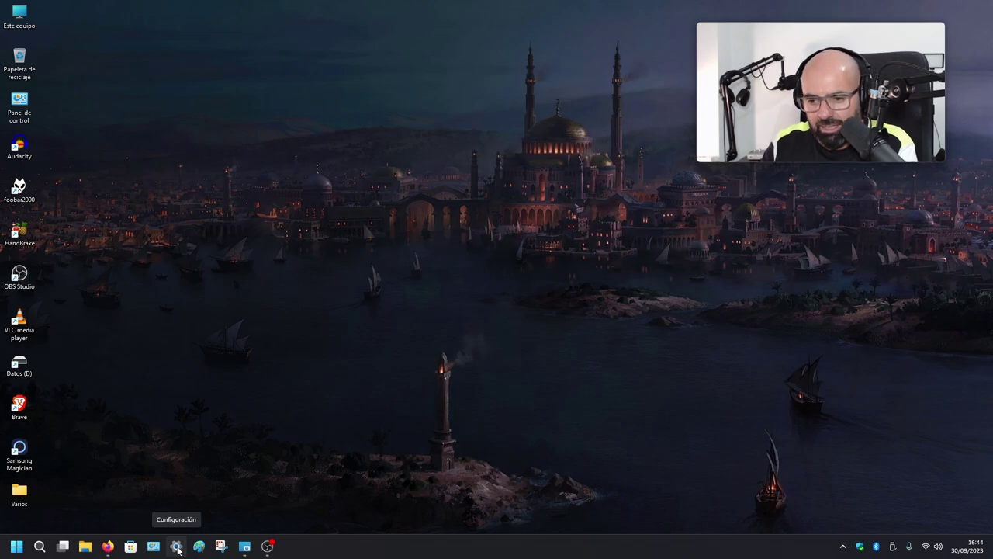
- Open Configuración maximized and look over its Inicio page, moving the webcam overlay off the content being examined
{"action": "left_click", "coordinate": [176, 546]}
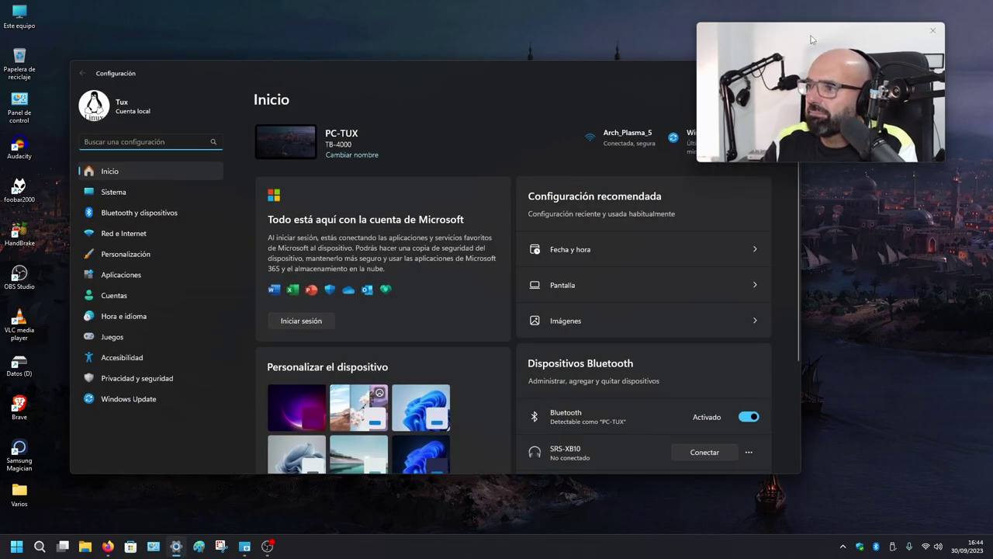
{"action": "left_click", "coordinate": [767, 70]}
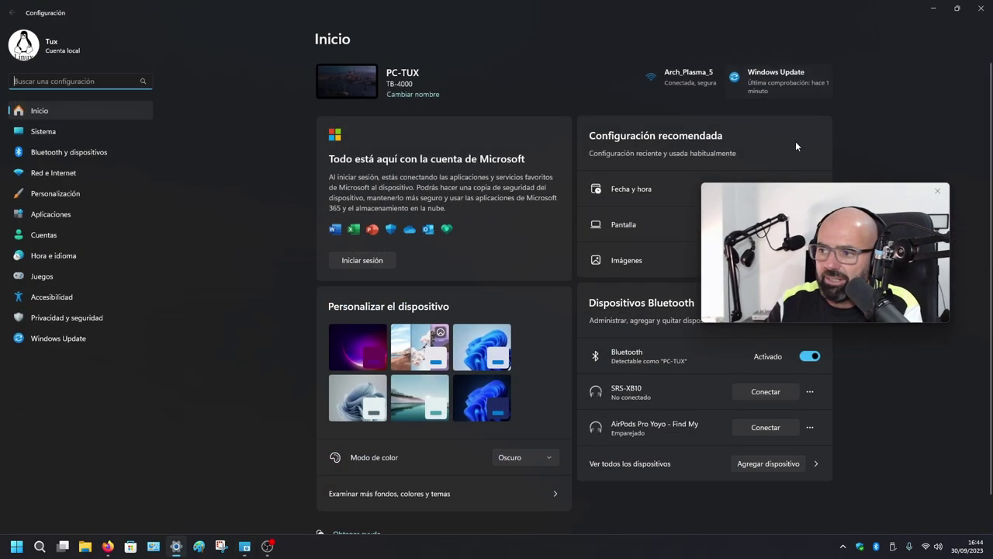
{"action": "left_click_drag", "start_coordinate": [830, 196], "coordinate": [198, 378]}
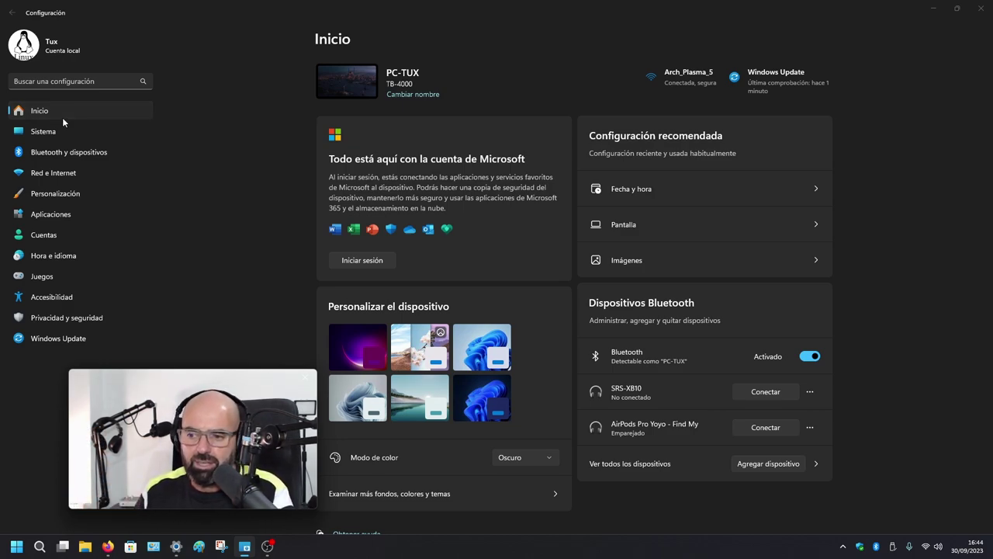
{"action": "left_click_drag", "start_coordinate": [167, 384], "coordinate": [128, 392]}
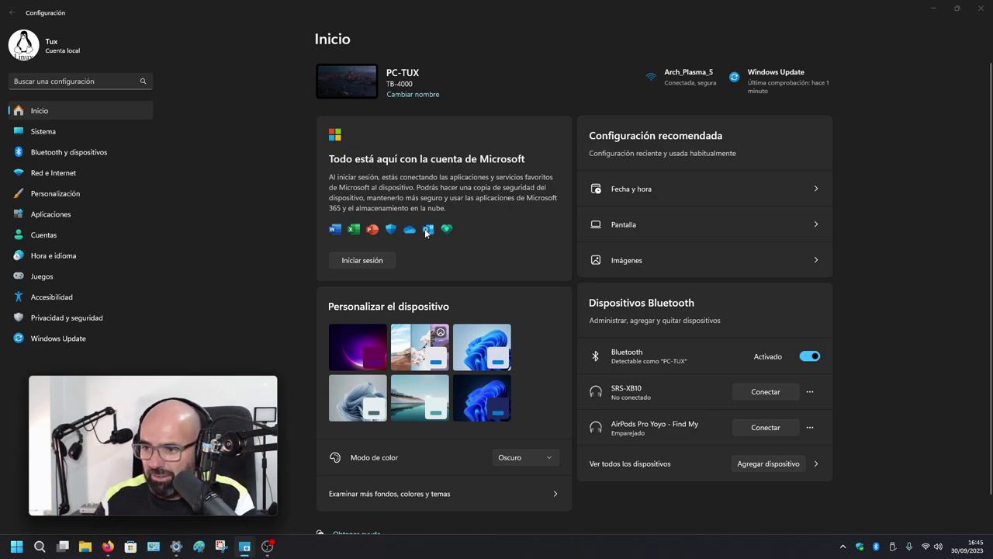
{"action": "scroll", "coordinate": [420, 291], "scroll_direction": "down", "scroll_amount": 1}
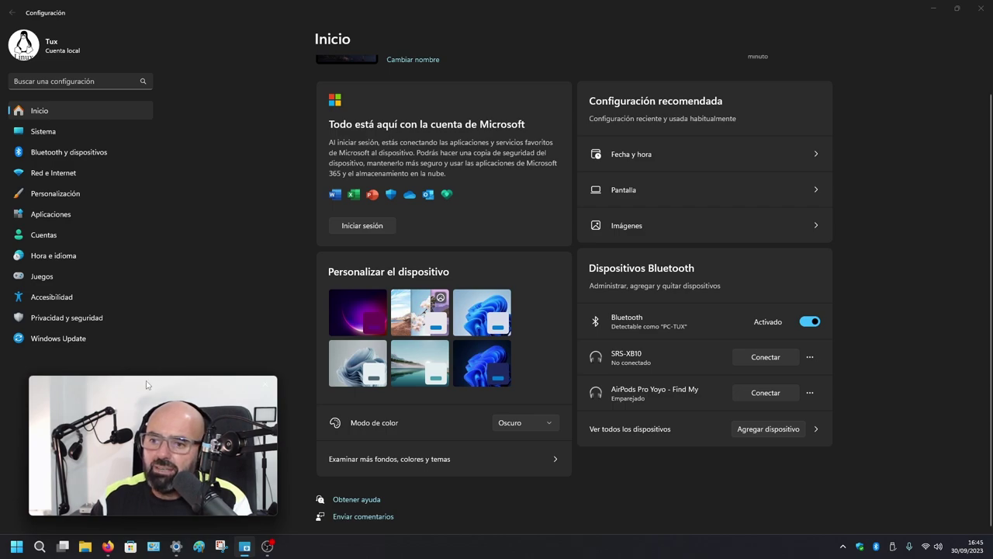
{"action": "left_click_drag", "start_coordinate": [147, 385], "coordinate": [778, 188]}
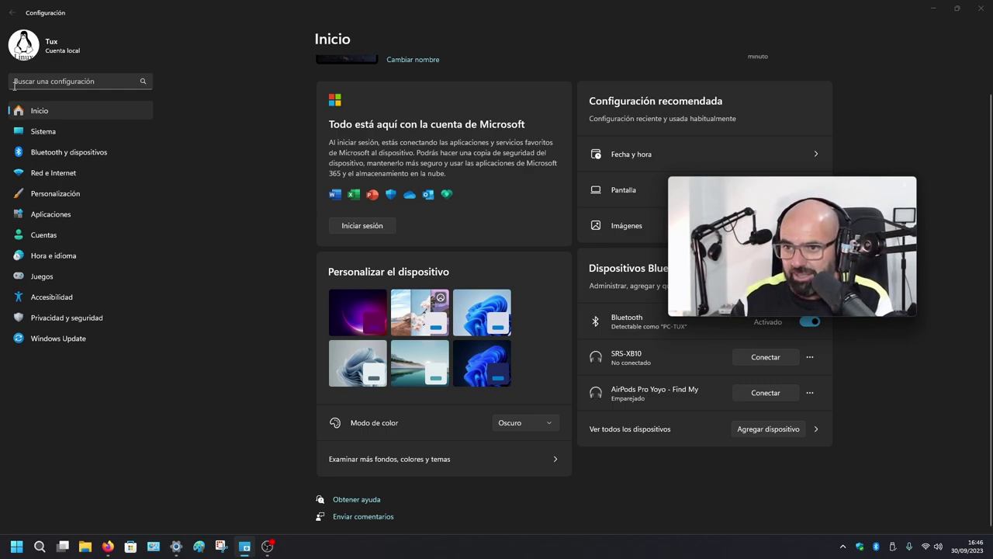
- Open the Sistema settings and look through the whole list of categories, from Pantalla to Información
{"action": "left_click", "coordinate": [69, 130]}
{"action": "left_click", "coordinate": [69, 131]}
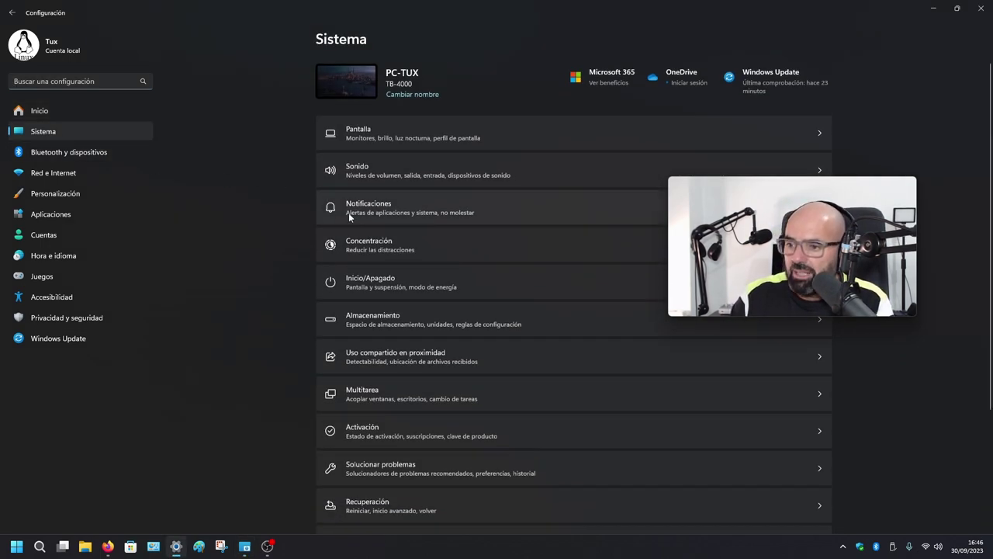
{"action": "scroll", "coordinate": [466, 233], "scroll_direction": "down", "scroll_amount": 3}
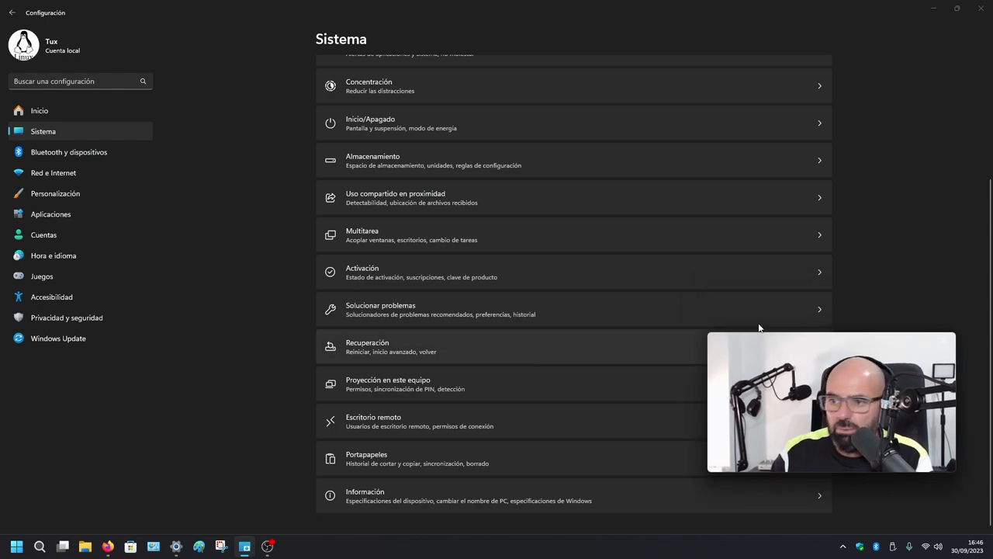
{"action": "scroll", "coordinate": [641, 305], "scroll_direction": "up", "scroll_amount": 3}
{"action": "scroll", "coordinate": [642, 304], "scroll_direction": "down", "scroll_amount": 3}
{"action": "scroll", "coordinate": [638, 290], "scroll_direction": "up", "scroll_amount": 3}
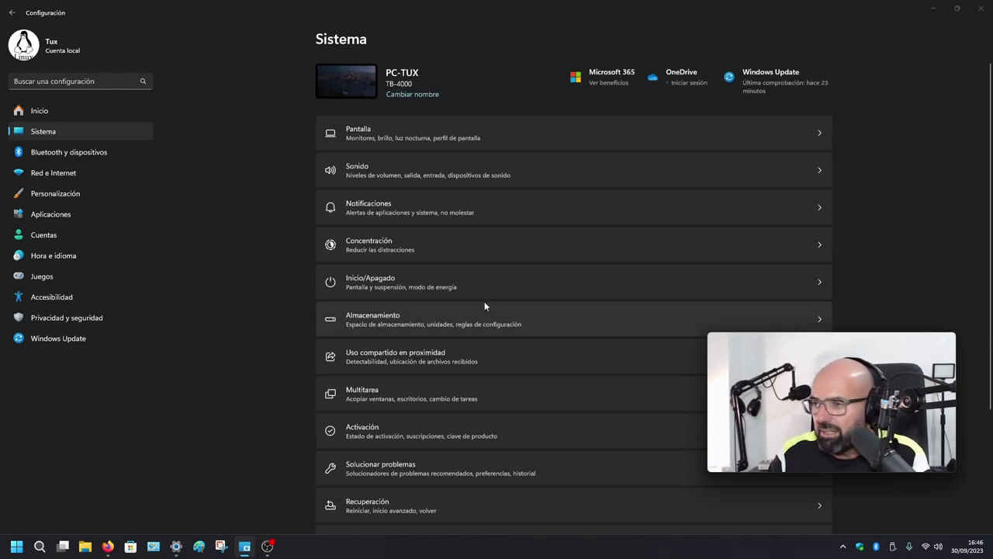
- Examine the Pantalla and Pantalla avanzada settings, including the refresh rate, with the webcam overlay moved aside, and return to Sistema
{"action": "left_click", "coordinate": [432, 129]}
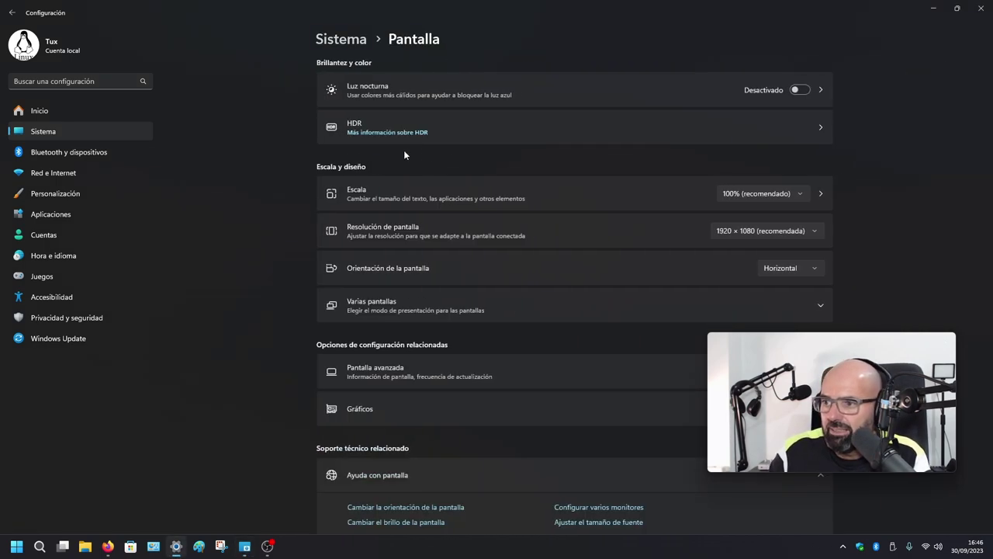
{"action": "left_click_drag", "start_coordinate": [851, 339], "coordinate": [185, 376]}
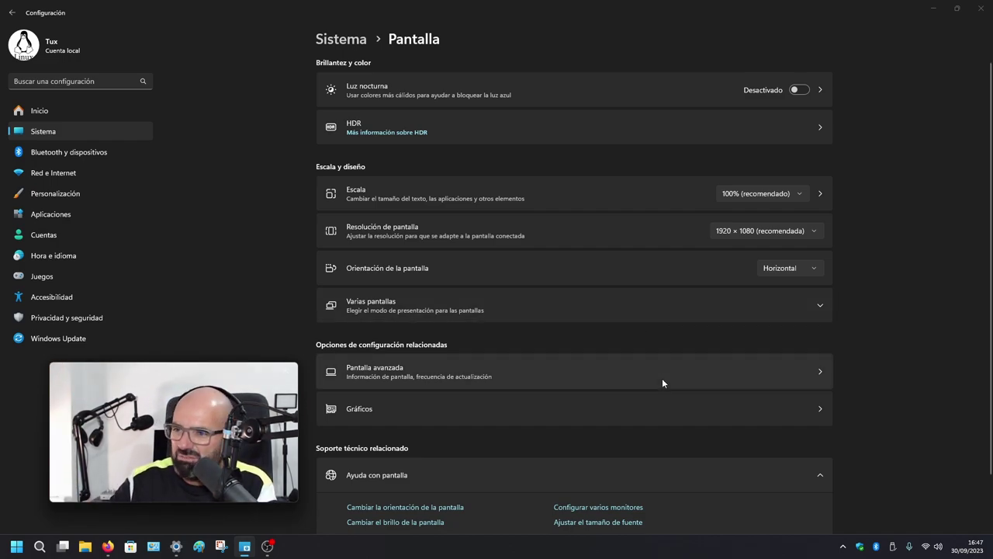
{"action": "left_click", "coordinate": [423, 375]}
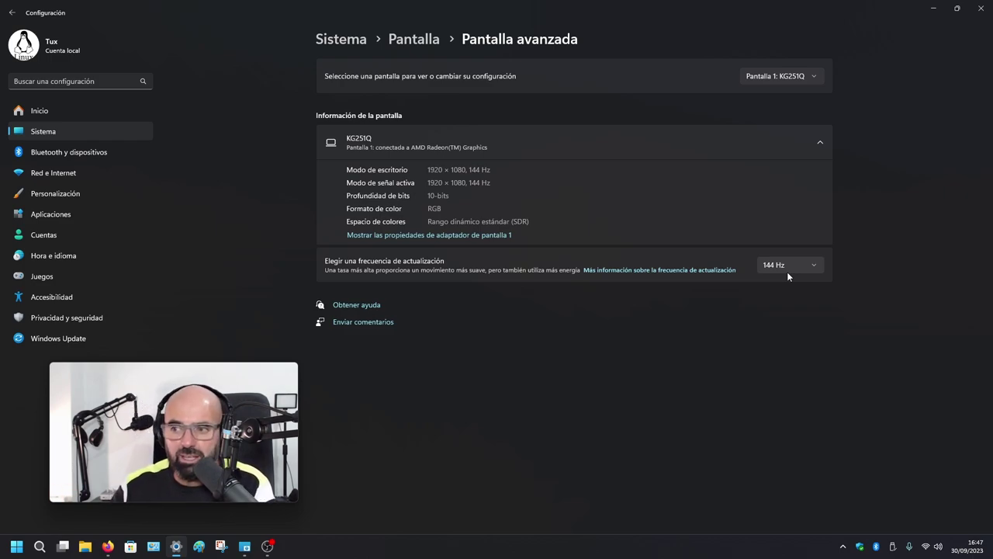
{"action": "left_click", "coordinate": [362, 41]}
- Check the output and input devices in the Sonido settings, return to the Sistema list, and move the webcam overlay clear of the settings categories
{"action": "left_click", "coordinate": [388, 170]}
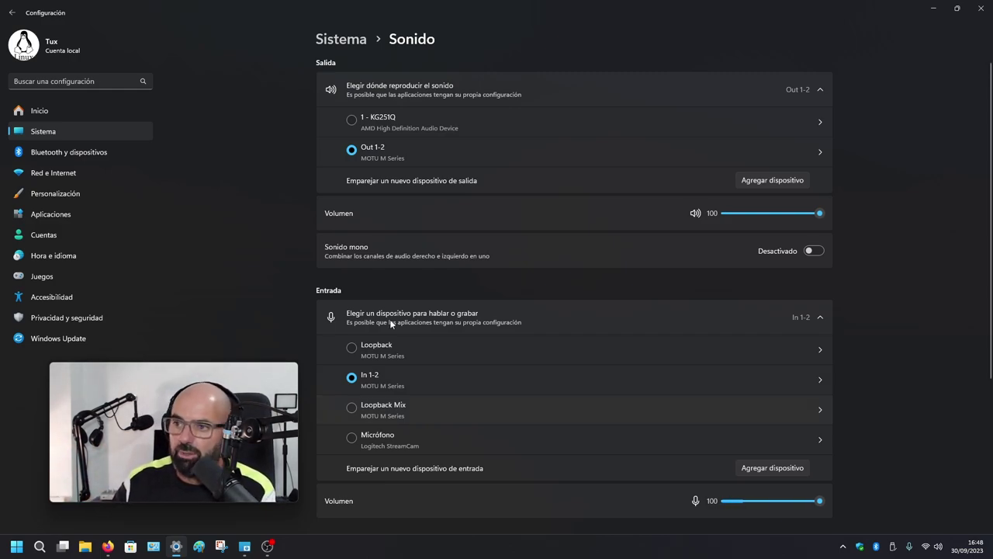
{"action": "left_click", "coordinate": [342, 38]}
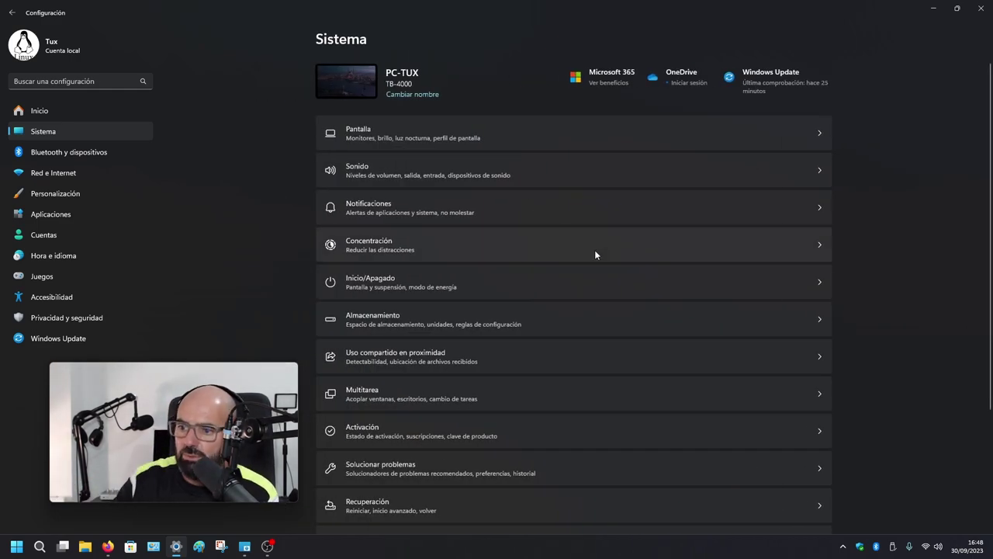
{"action": "scroll", "coordinate": [595, 251], "scroll_direction": "down", "scroll_amount": 3}
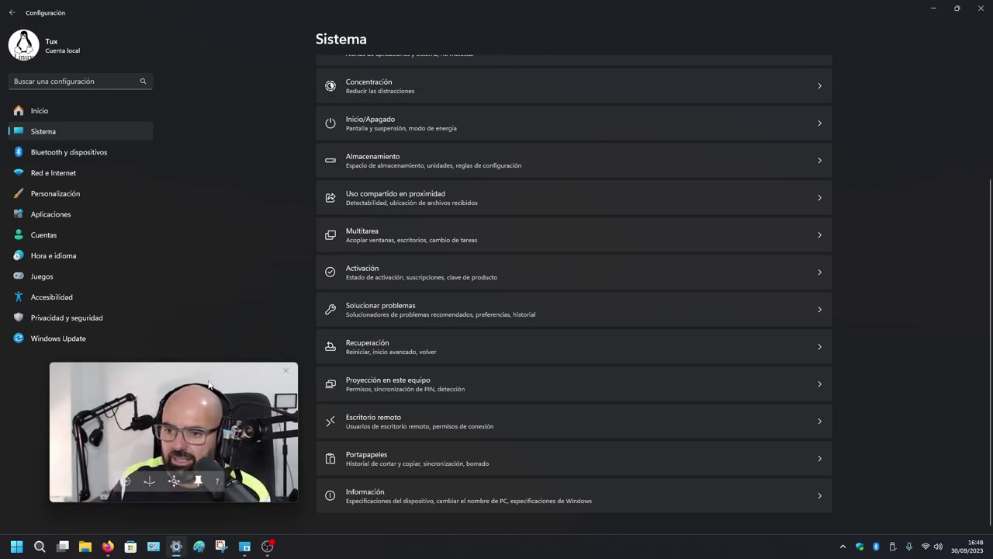
{"action": "left_click_drag", "start_coordinate": [162, 372], "coordinate": [776, 269]}
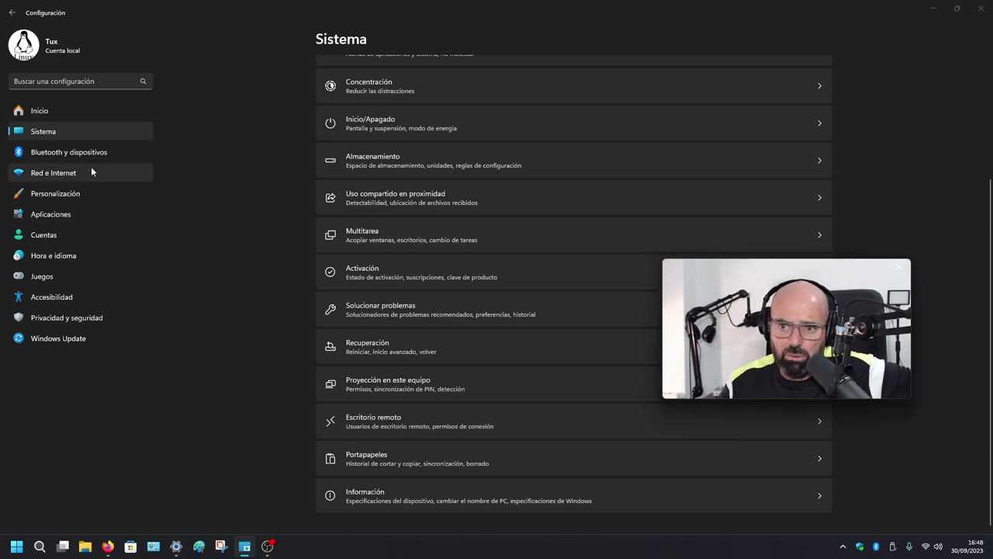
- Look through the Bluetooth y dispositivos settings and open the Red e Internet page
{"action": "left_click", "coordinate": [67, 156]}
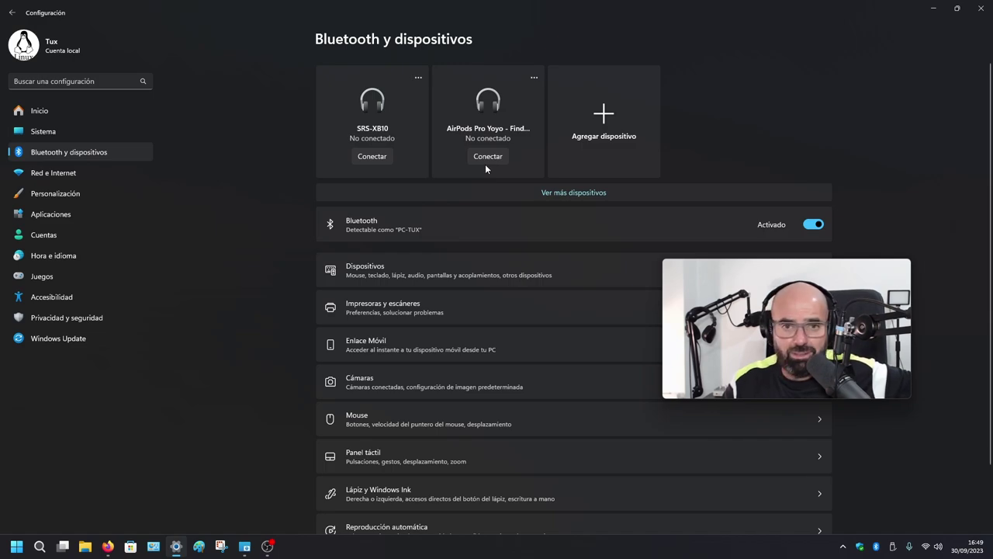
{"action": "scroll", "coordinate": [442, 302], "scroll_direction": "down", "scroll_amount": 2}
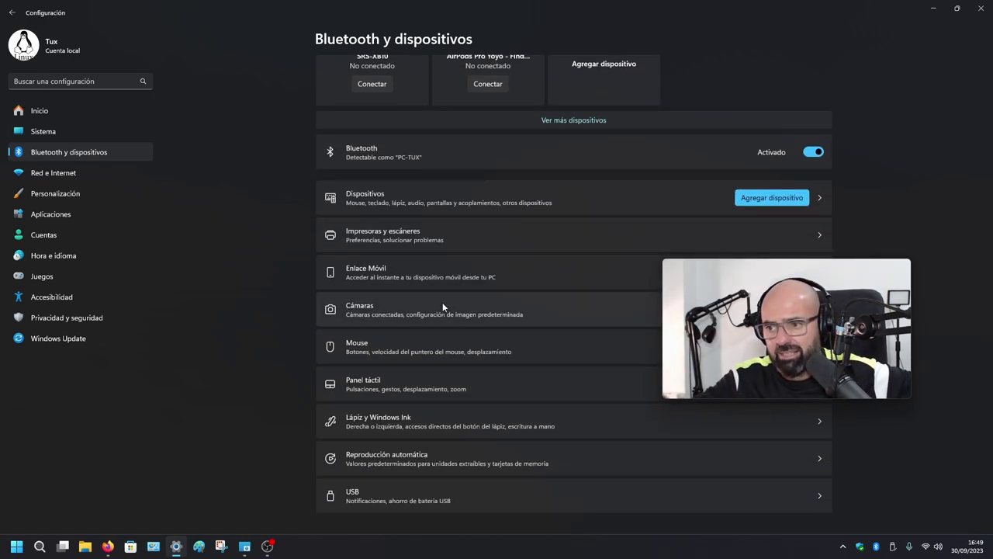
{"action": "left_click", "coordinate": [69, 175]}
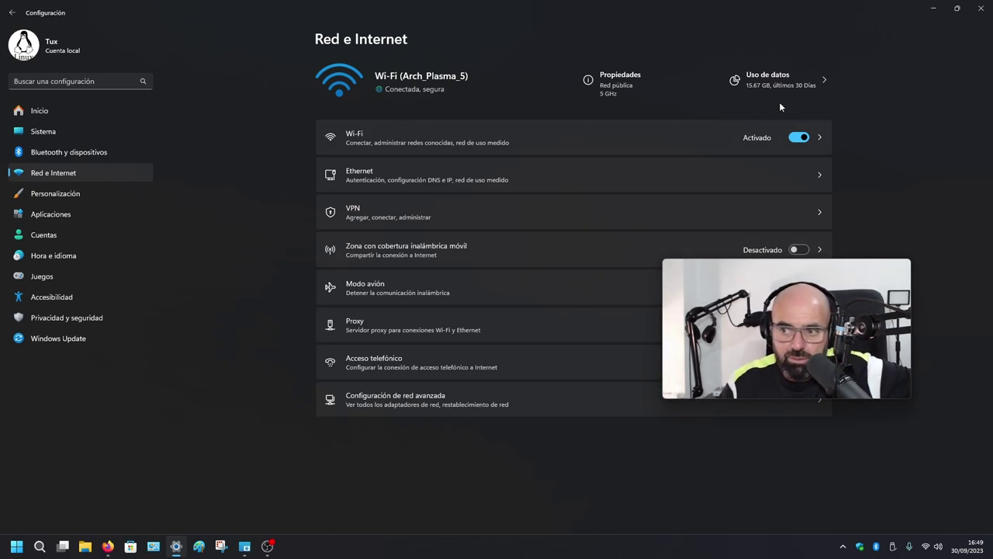
- Open the Personalización settings, look over its categories, and briefly check the taskbar's context options
{"action": "left_click", "coordinate": [64, 200]}
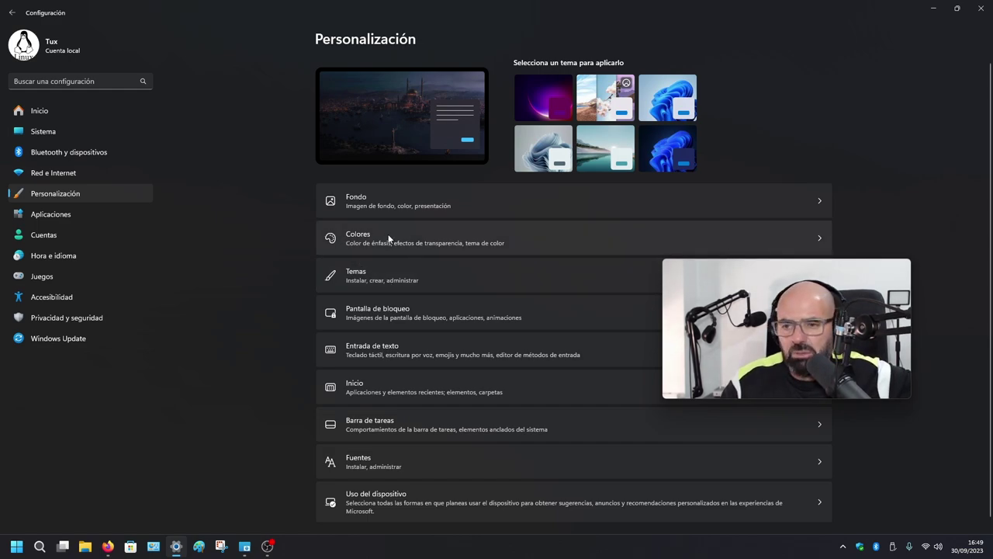
{"action": "scroll", "coordinate": [385, 318], "scroll_direction": "down", "scroll_amount": 1}
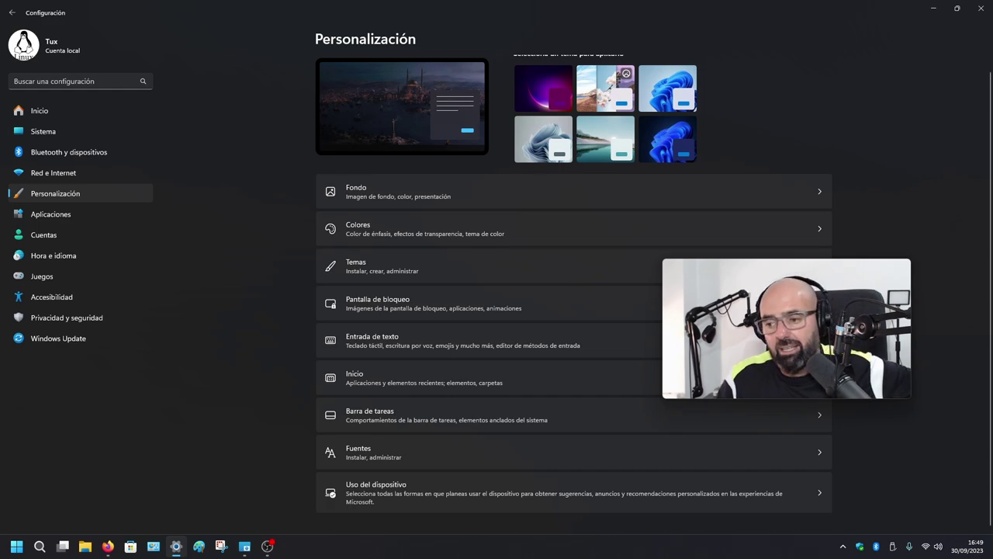
{"action": "right_click", "coordinate": [443, 554]}
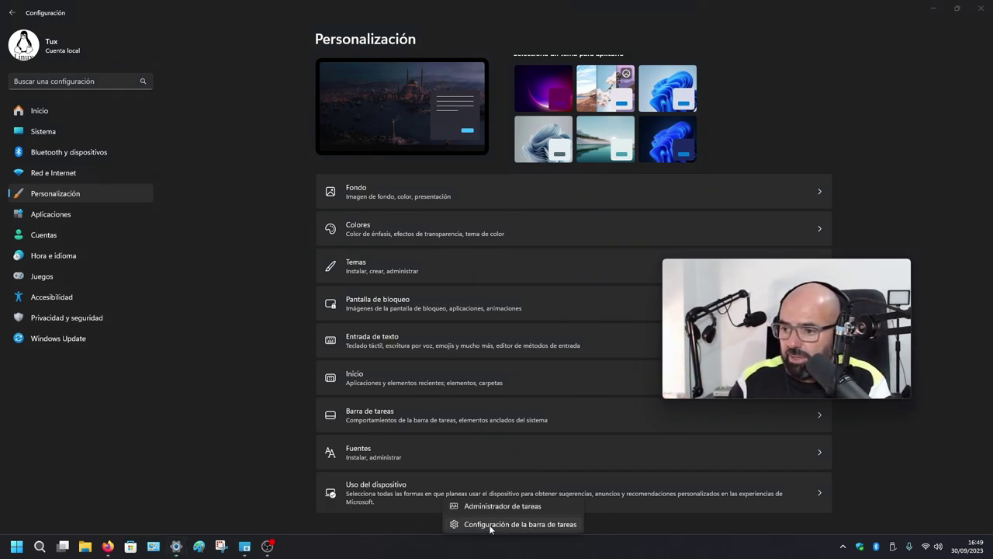
{"action": "left_click", "coordinate": [451, 554]}
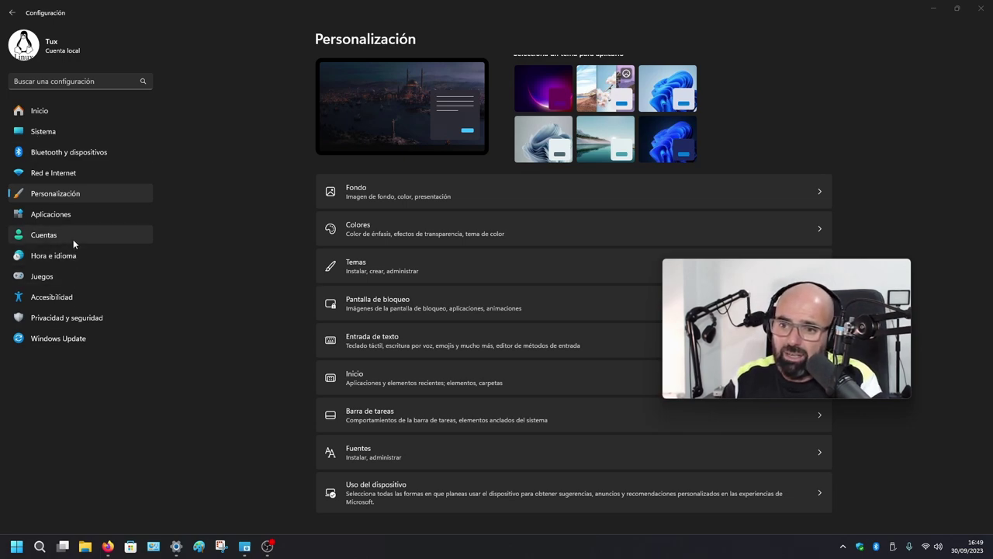
- Open the Aplicaciones instaladas list and look through the apps in the compact grid and the large tile view
{"action": "left_click", "coordinate": [65, 214]}
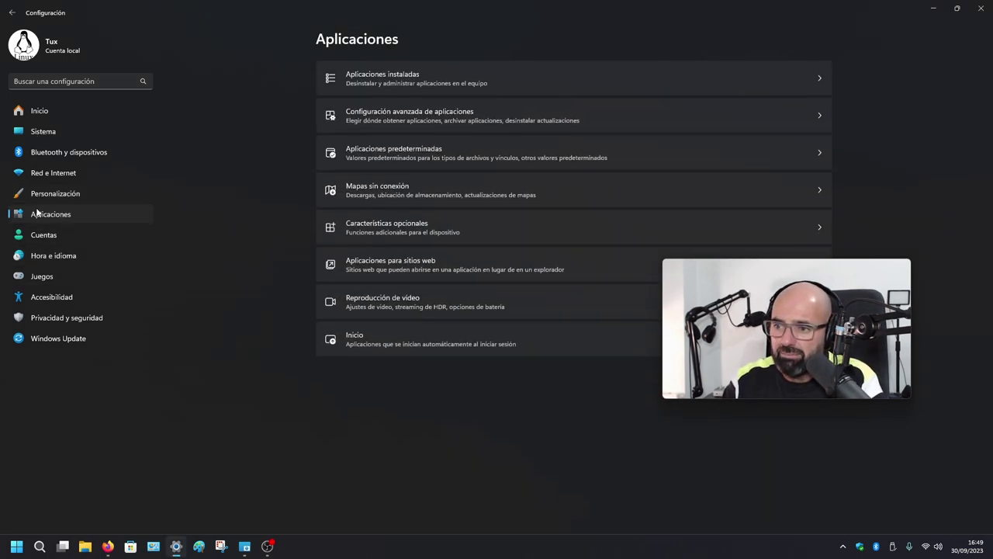
{"action": "left_click", "coordinate": [440, 76]}
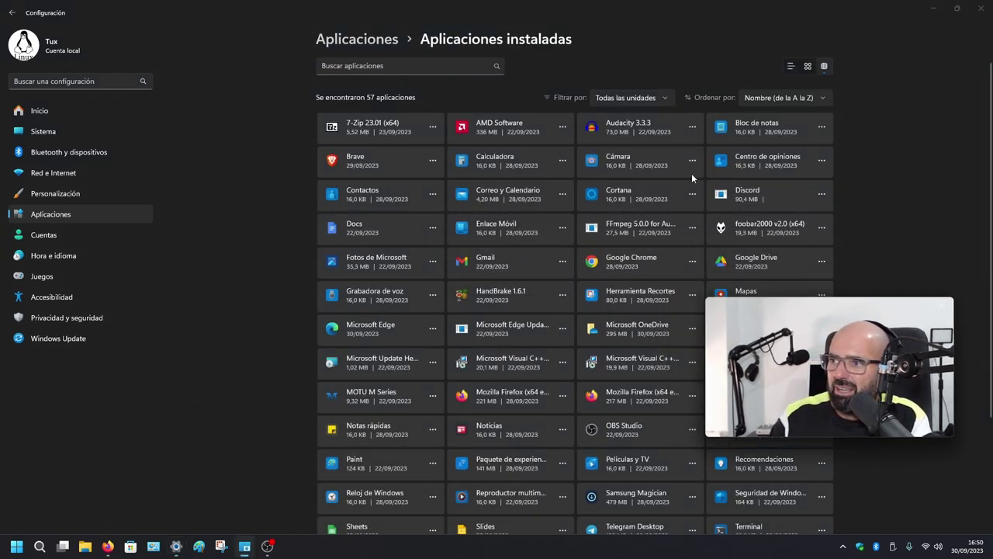
{"action": "scroll", "coordinate": [598, 301], "scroll_direction": "down", "scroll_amount": 3}
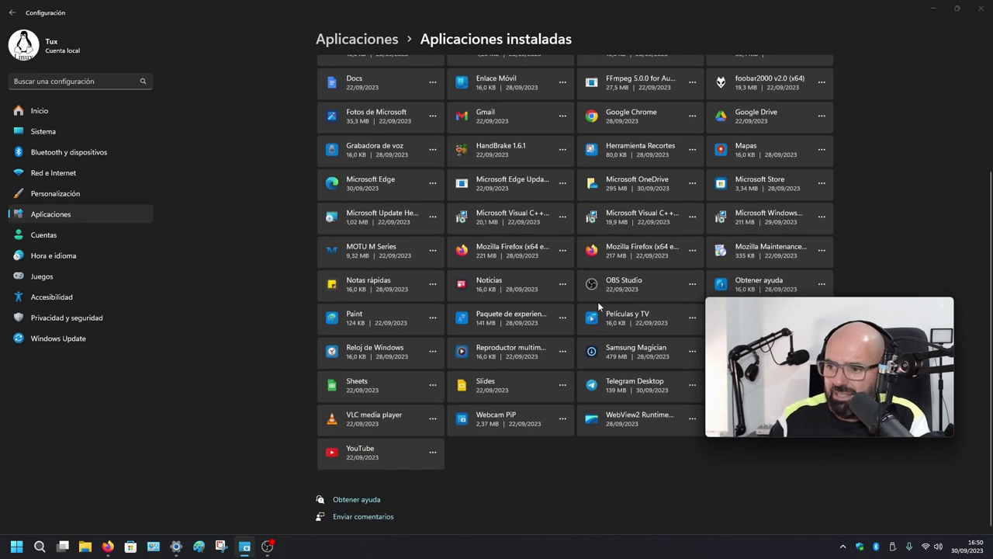
{"action": "scroll", "coordinate": [597, 301], "scroll_direction": "up", "scroll_amount": 3}
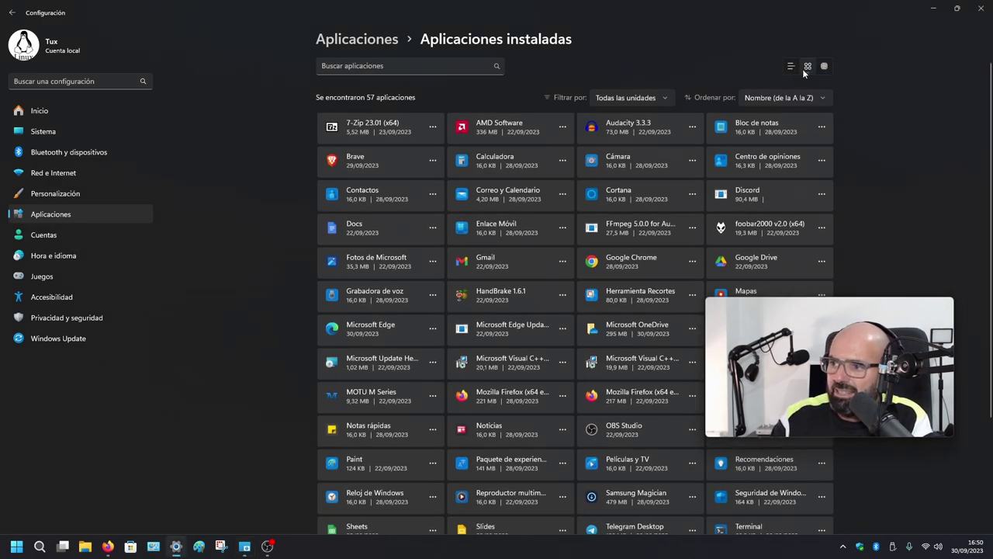
{"action": "scroll", "coordinate": [684, 259], "scroll_direction": "down", "scroll_amount": 3}
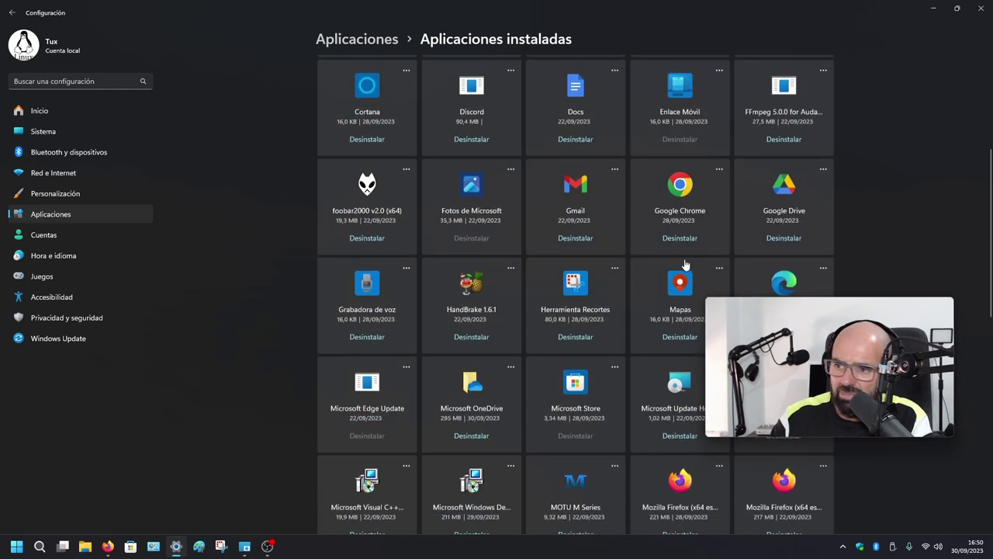
{"action": "scroll", "coordinate": [684, 258], "scroll_direction": "up", "scroll_amount": 3}
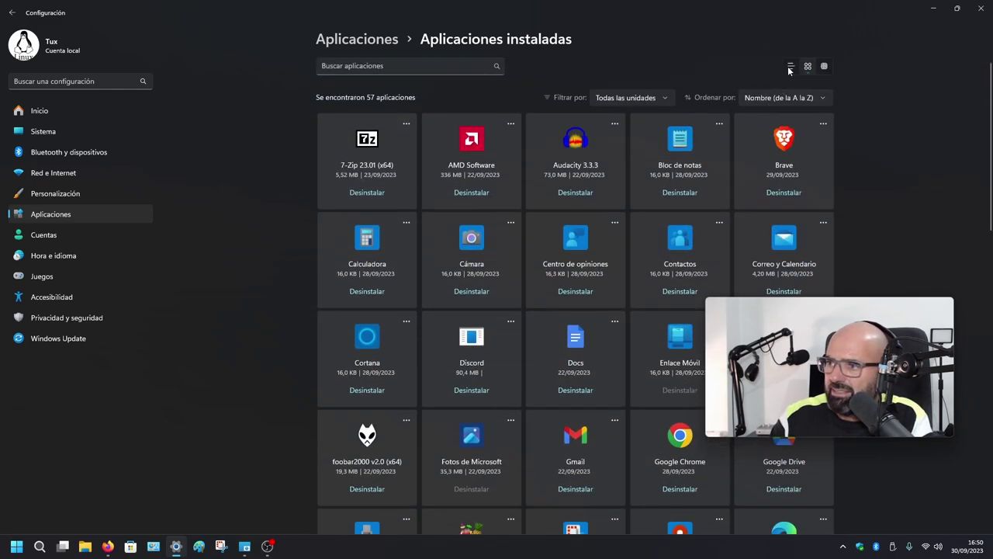
- Switch the installed apps to the detailed list view and look through the entries
{"action": "left_click", "coordinate": [790, 66]}
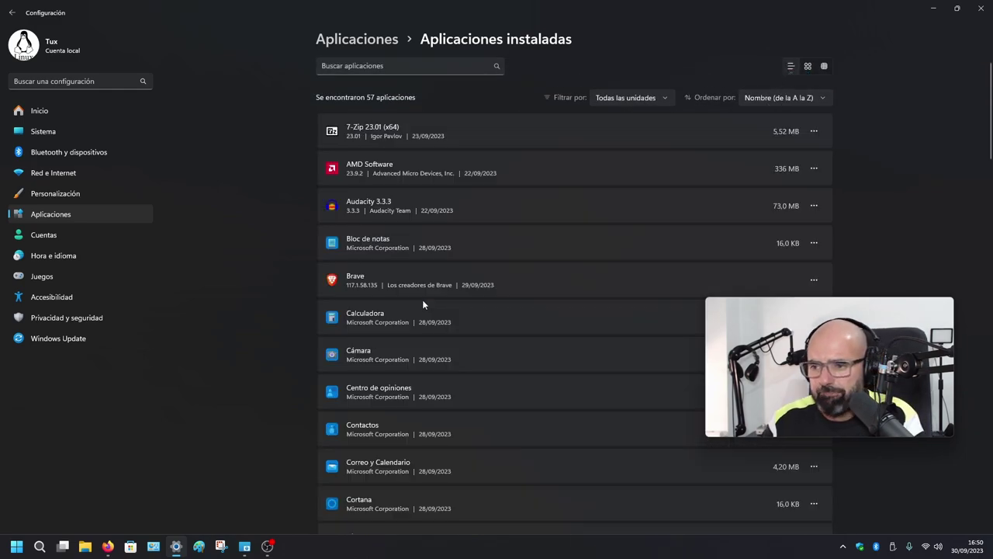
{"action": "scroll", "coordinate": [442, 336], "scroll_direction": "down", "scroll_amount": 8}
{"action": "scroll", "coordinate": [442, 336], "scroll_direction": "up", "scroll_amount": 6}
{"action": "scroll", "coordinate": [442, 341], "scroll_direction": "up", "scroll_amount": 3}
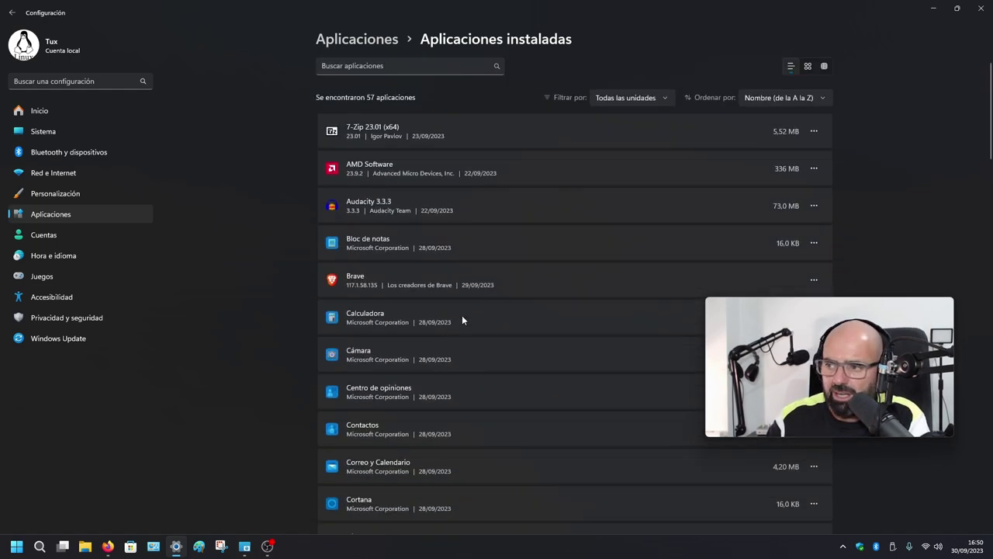
- Return the installed apps to the compact grid, look through to the last entries, and move the webcam overlay to uncover hidden apps
{"action": "left_click", "coordinate": [824, 66]}
{"action": "scroll", "coordinate": [529, 286], "scroll_direction": "down", "scroll_amount": 5}
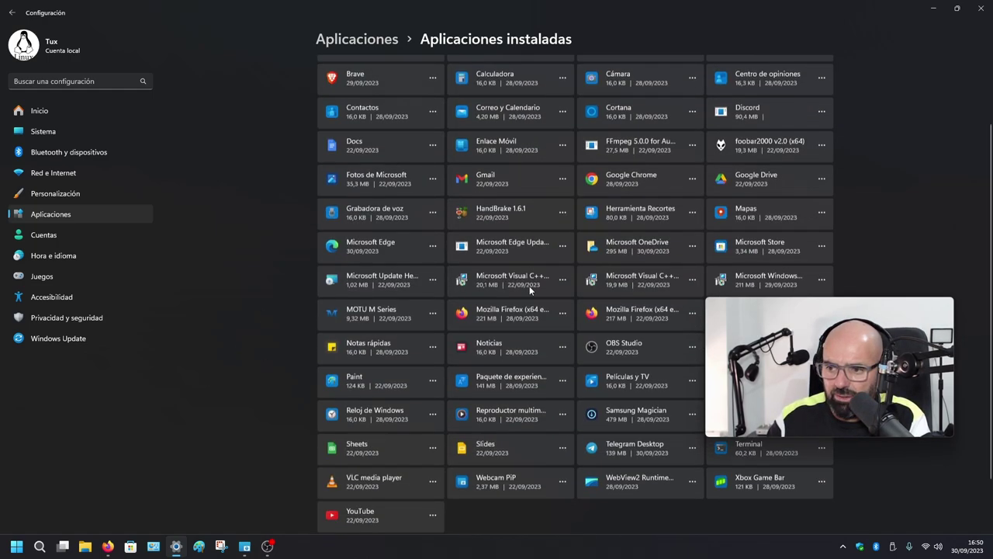
{"action": "scroll", "coordinate": [534, 280], "scroll_direction": "up", "scroll_amount": 5}
{"action": "scroll", "coordinate": [535, 285], "scroll_direction": "down", "scroll_amount": 5}
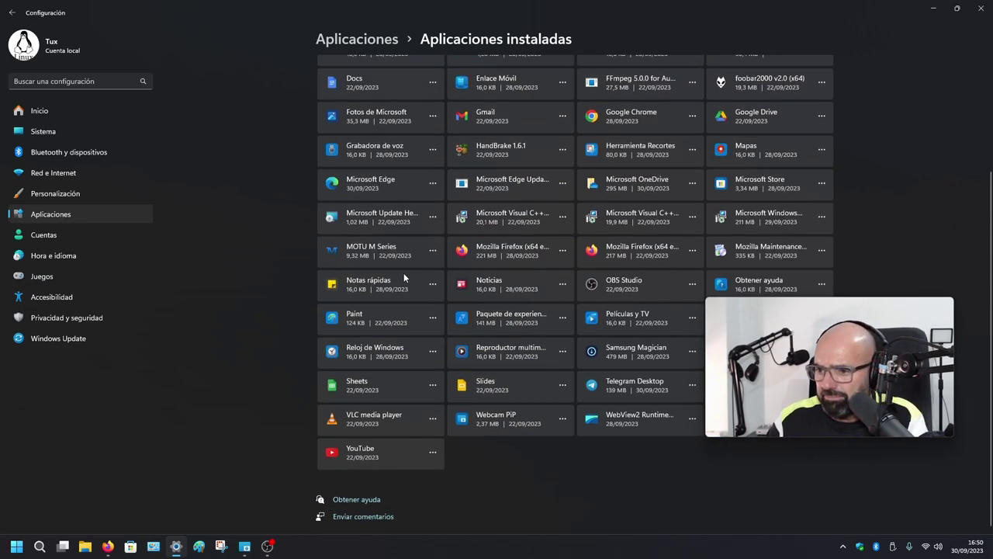
{"action": "left_click_drag", "start_coordinate": [807, 304], "coordinate": [834, 115]}
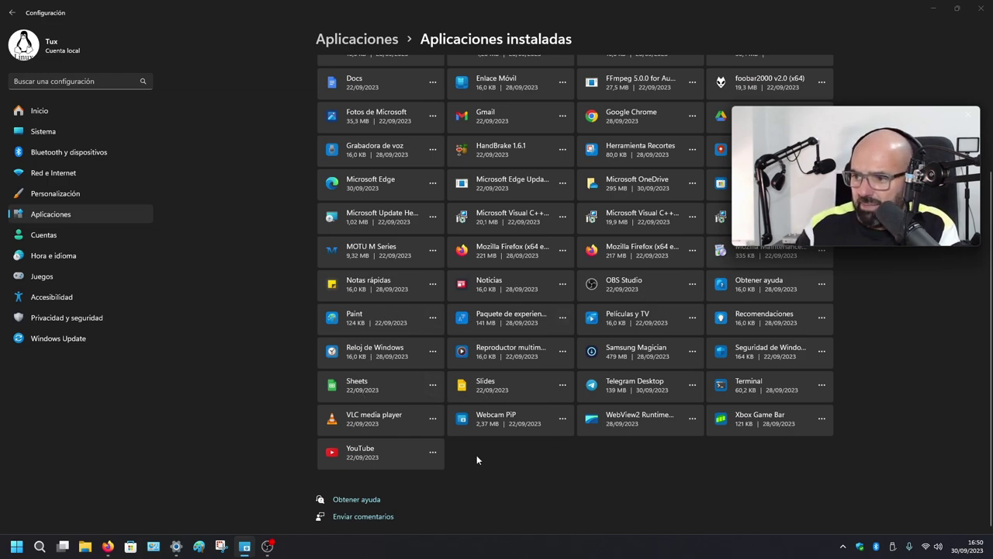
{"action": "mouse_move", "coordinate": [897, 156]}
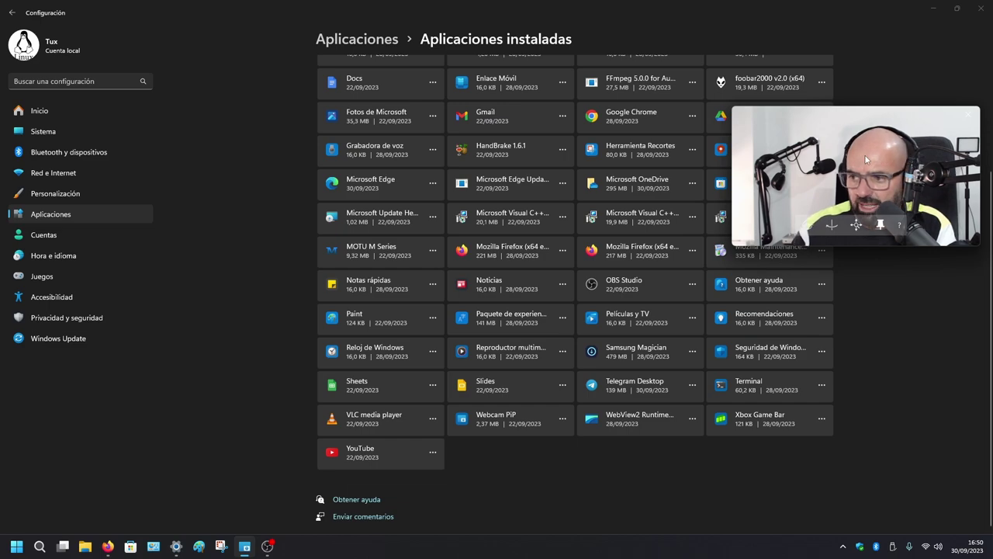
{"action": "left_click_drag", "start_coordinate": [877, 116], "coordinate": [831, 366]}
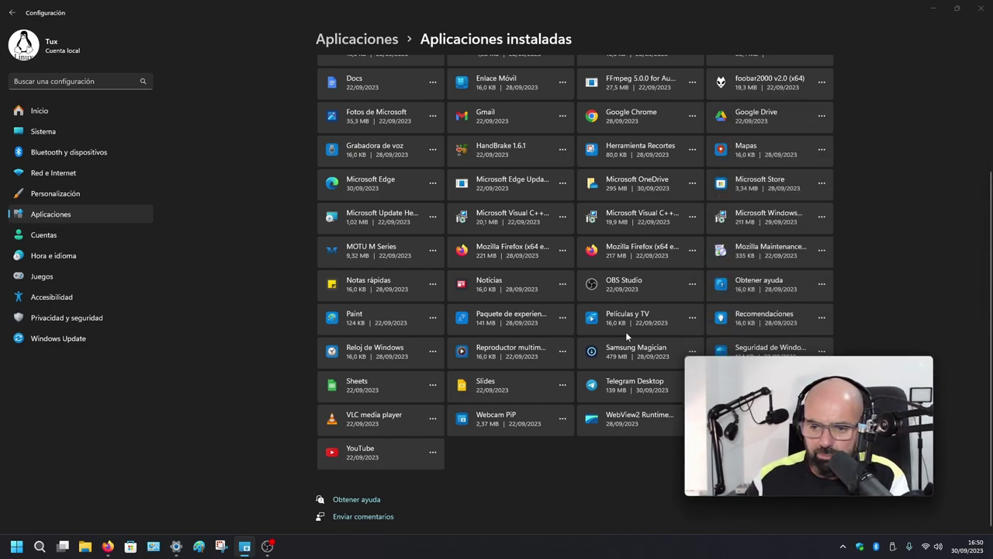
- Look over the Cuentas, Hora e idioma, Juegos, Accesibilidad and Privacidad y seguridad settings pages in turn
{"action": "left_click", "coordinate": [81, 236]}
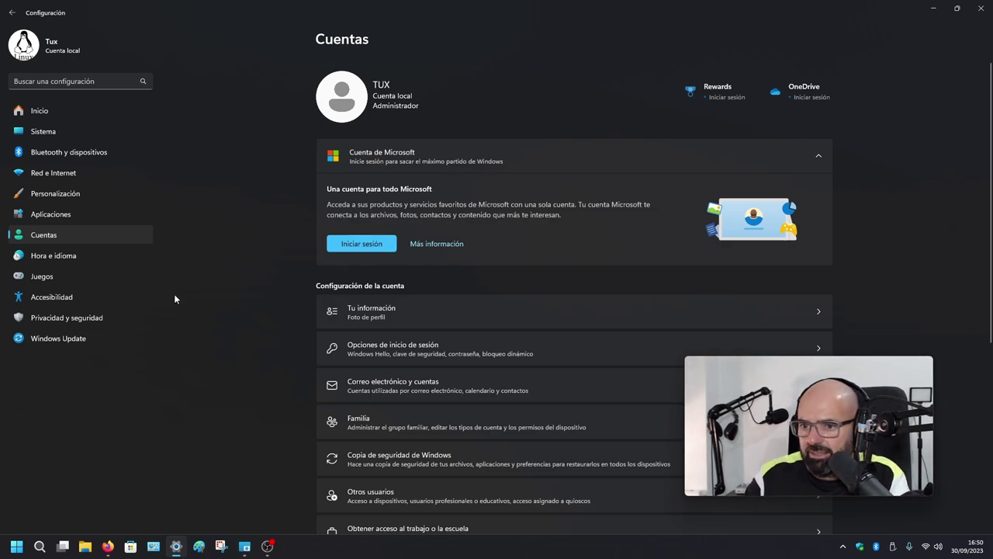
{"action": "left_click", "coordinate": [51, 257]}
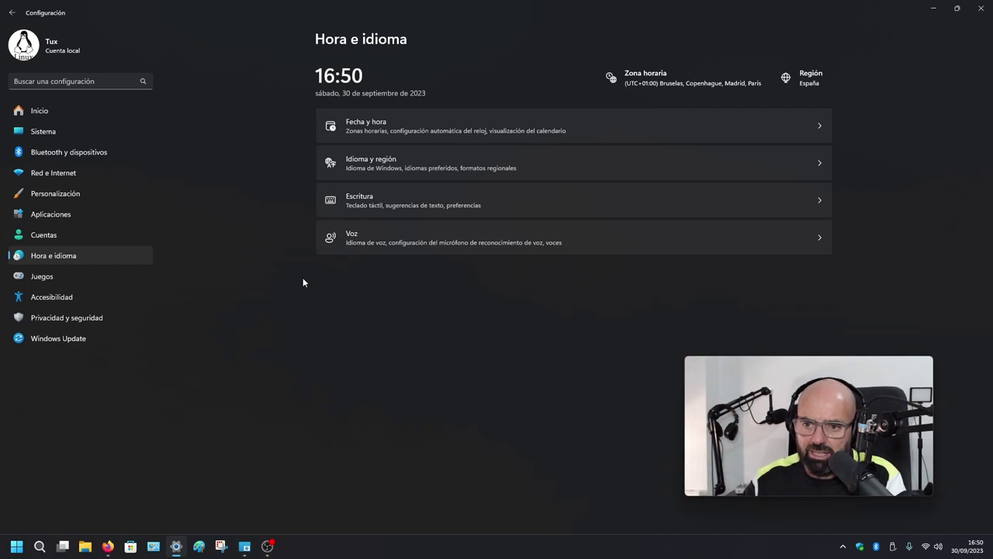
{"action": "left_click", "coordinate": [97, 291]}
{"action": "left_click", "coordinate": [65, 277]}
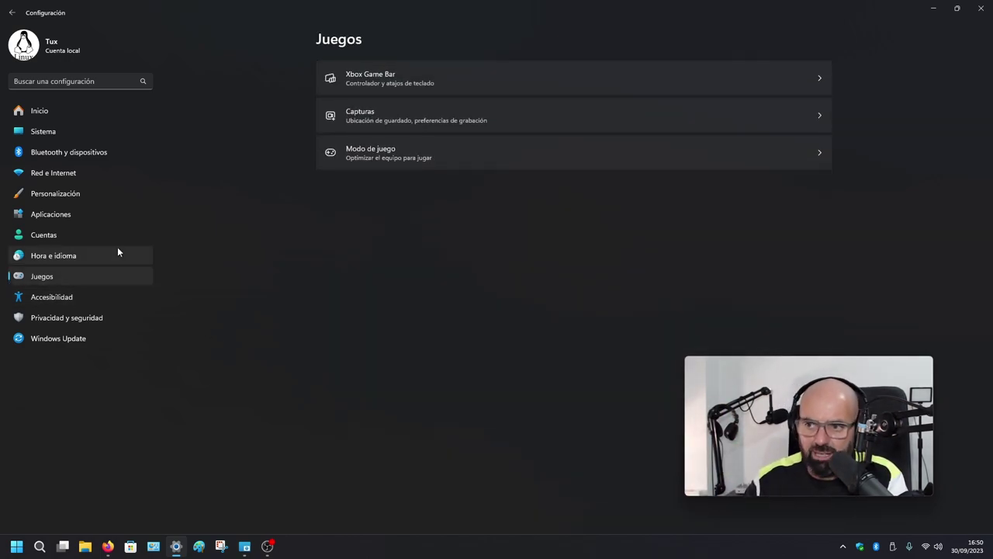
{"action": "left_click", "coordinate": [65, 299]}
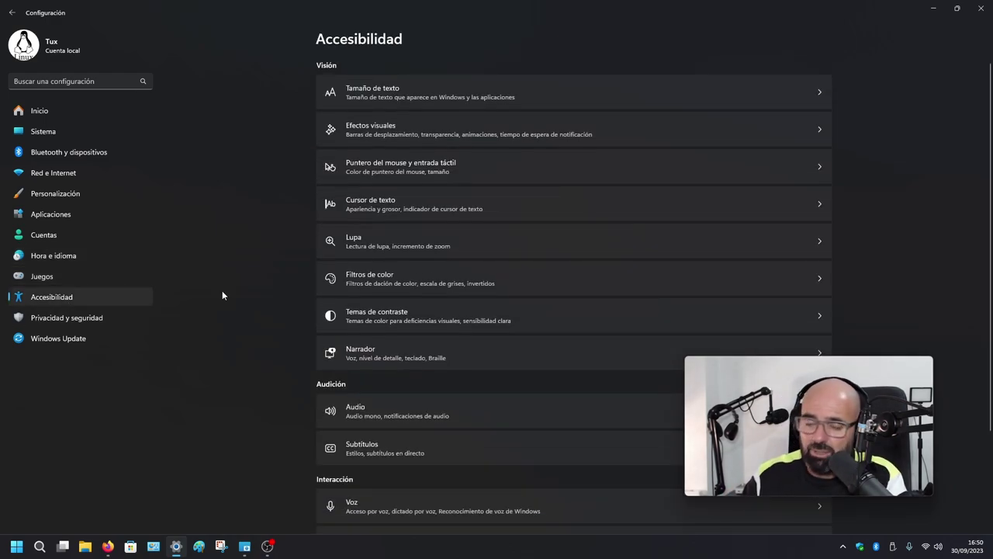
{"action": "left_click", "coordinate": [90, 319]}
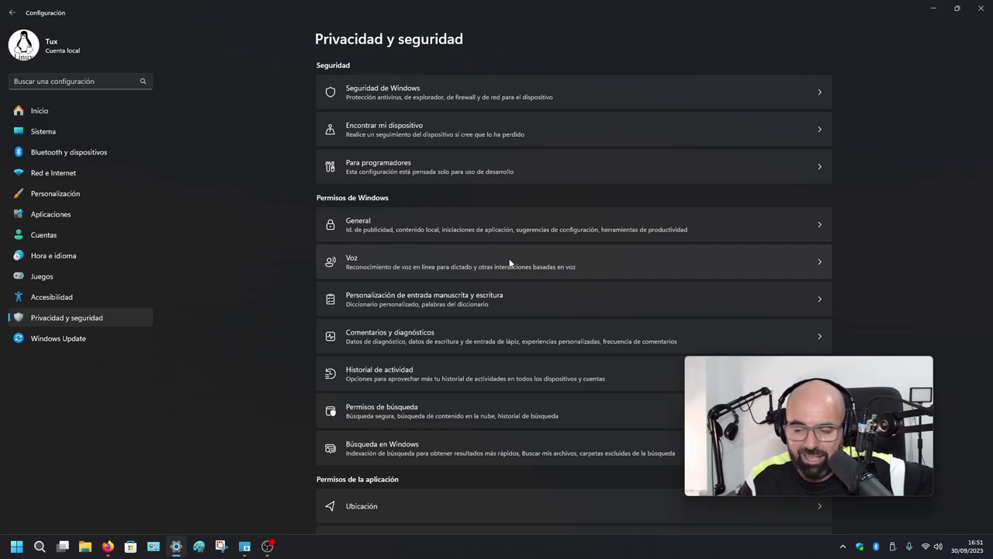
- Check for new updates in Windows Update and close Configuración
{"action": "left_click", "coordinate": [75, 341]}
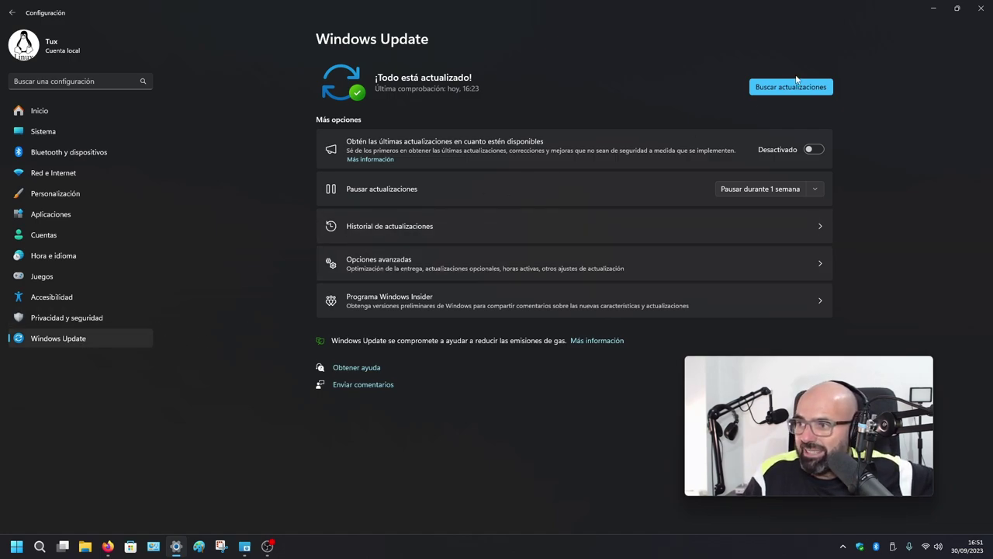
{"action": "left_click", "coordinate": [773, 91]}
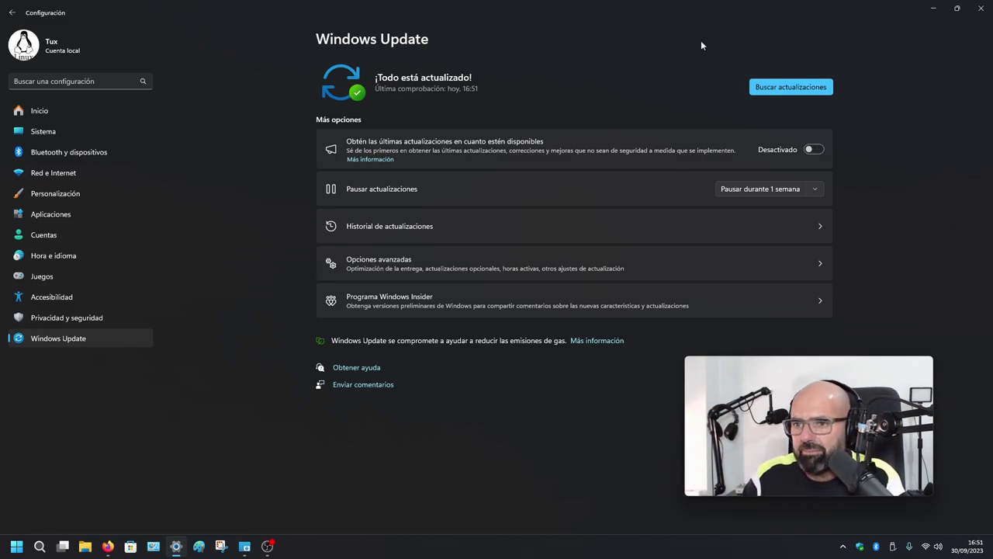
{"action": "left_click", "coordinate": [980, 8]}
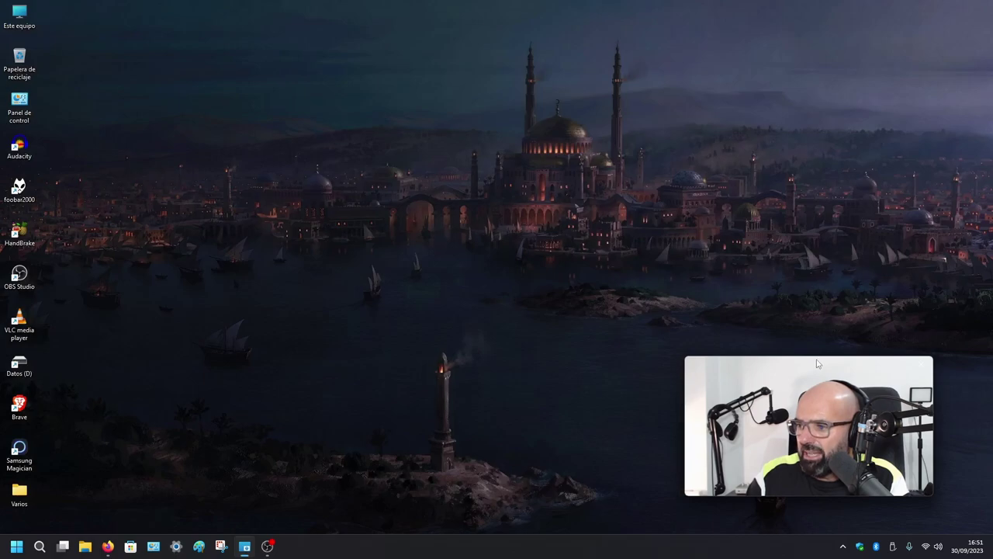
- Open Seguridad de Windows, examine its security overview with the webcam overlay moved clear of the categories, and close it
{"action": "left_click_drag", "start_coordinate": [816, 363], "coordinate": [859, 68]}
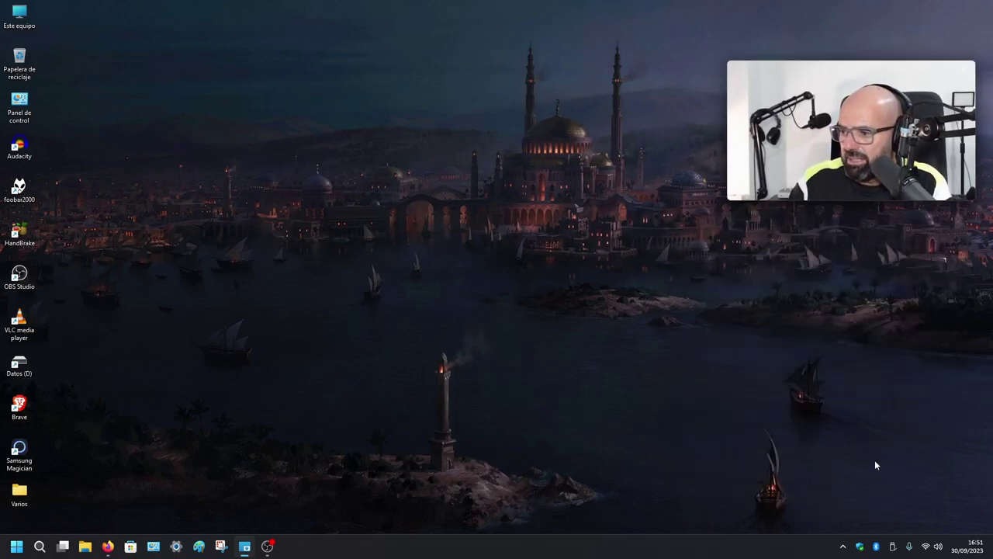
{"action": "left_click", "coordinate": [862, 547]}
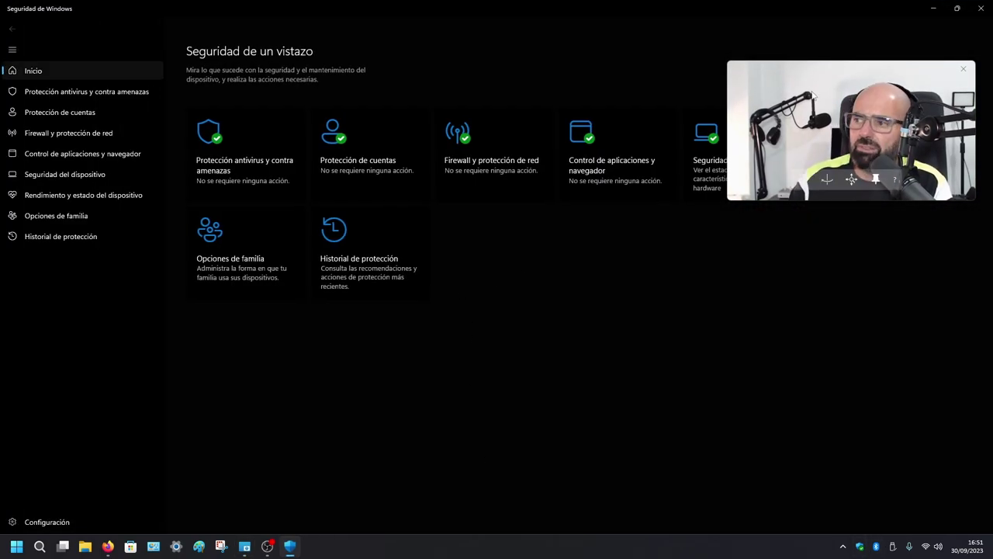
{"action": "left_click_drag", "start_coordinate": [813, 94], "coordinate": [794, 315]}
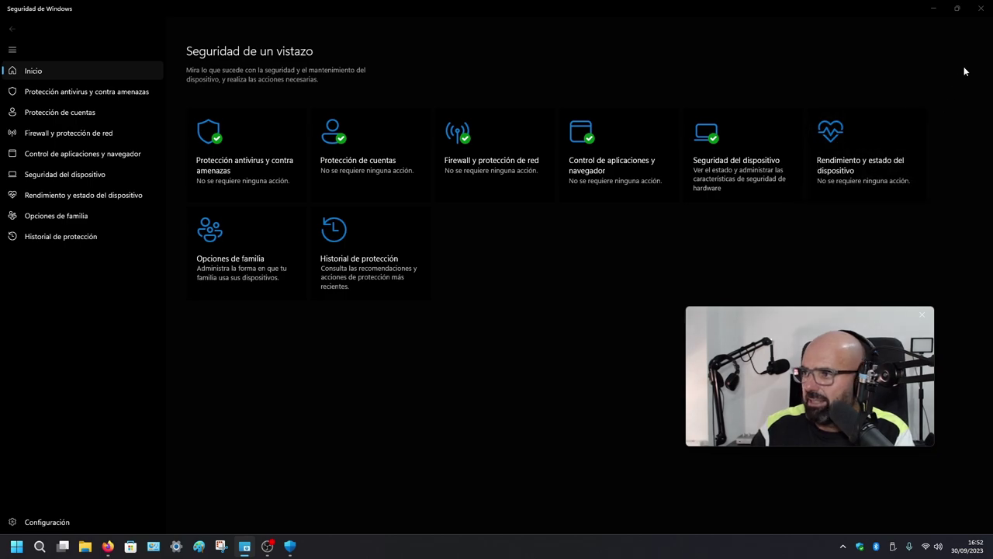
{"action": "left_click", "coordinate": [981, 8]}
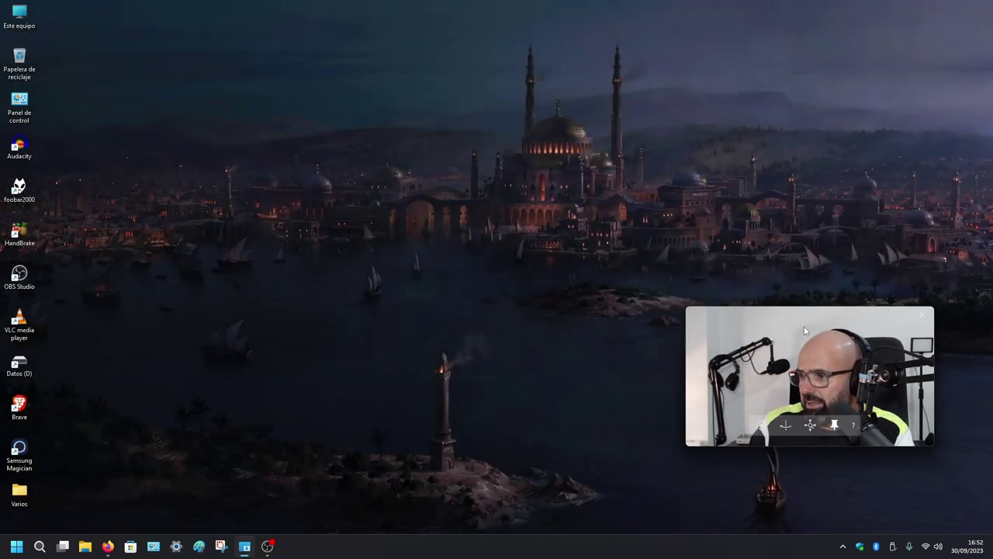
- Reposition the webcam overlay, switch to Firefox, and highlight the AMD Ryzen 7 4800H processor option on the Slimbook One page
{"action": "left_click_drag", "start_coordinate": [815, 314], "coordinate": [824, 167]}
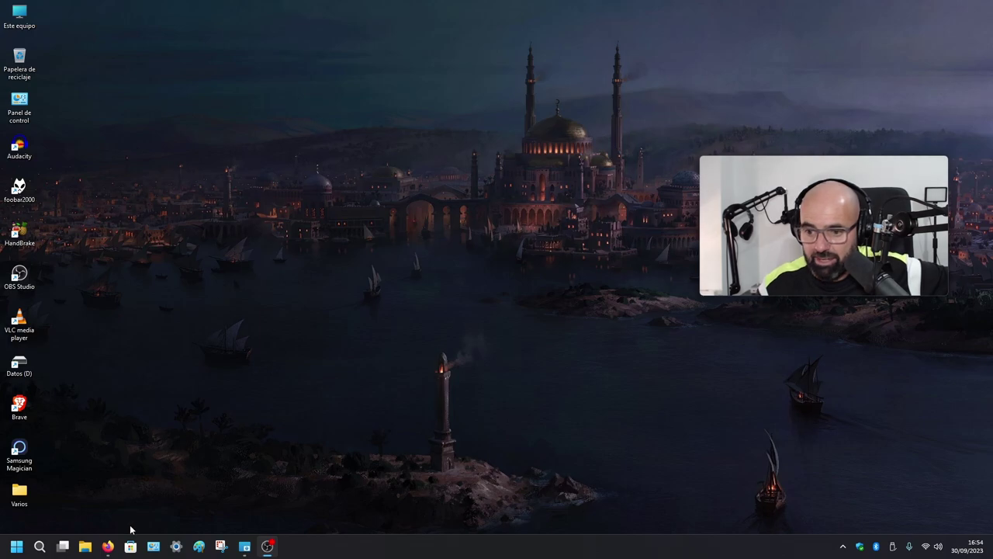
{"action": "left_click", "coordinate": [108, 546]}
{"action": "scroll", "coordinate": [288, 396], "scroll_direction": "up", "scroll_amount": 5}
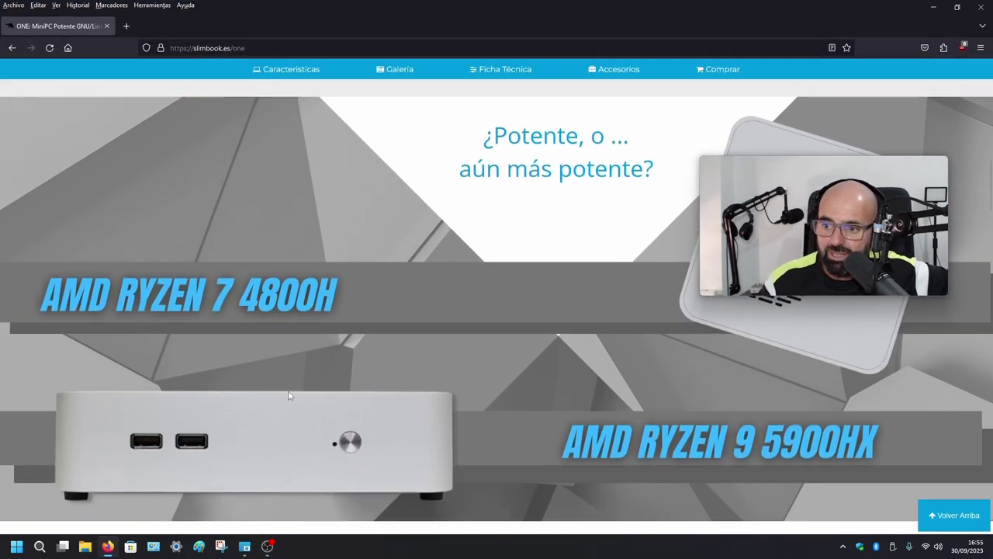
{"action": "scroll", "coordinate": [289, 396], "scroll_direction": "down", "scroll_amount": 3}
{"action": "left_click_drag", "start_coordinate": [620, 296], "coordinate": [367, 305]}
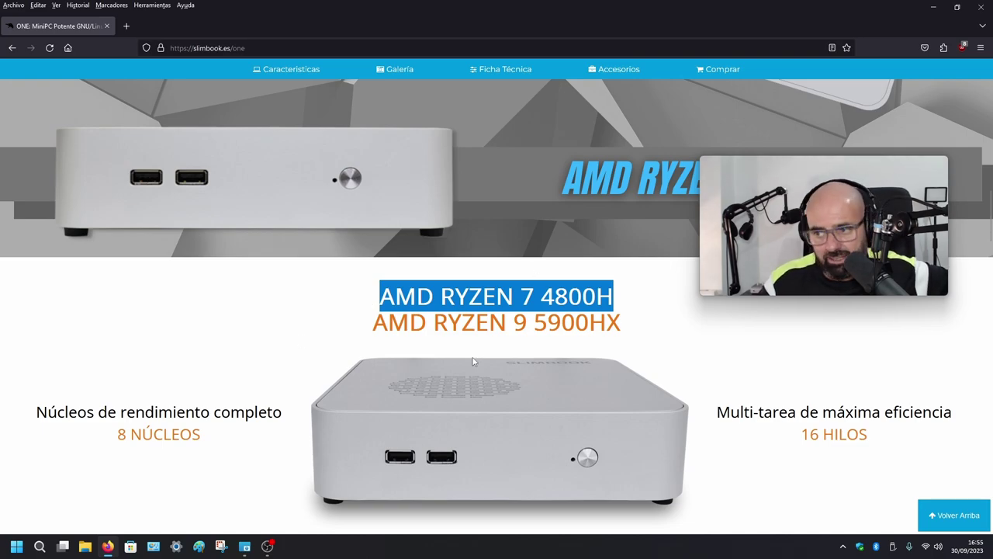
{"action": "scroll", "coordinate": [465, 357], "scroll_direction": "up", "scroll_amount": 15}
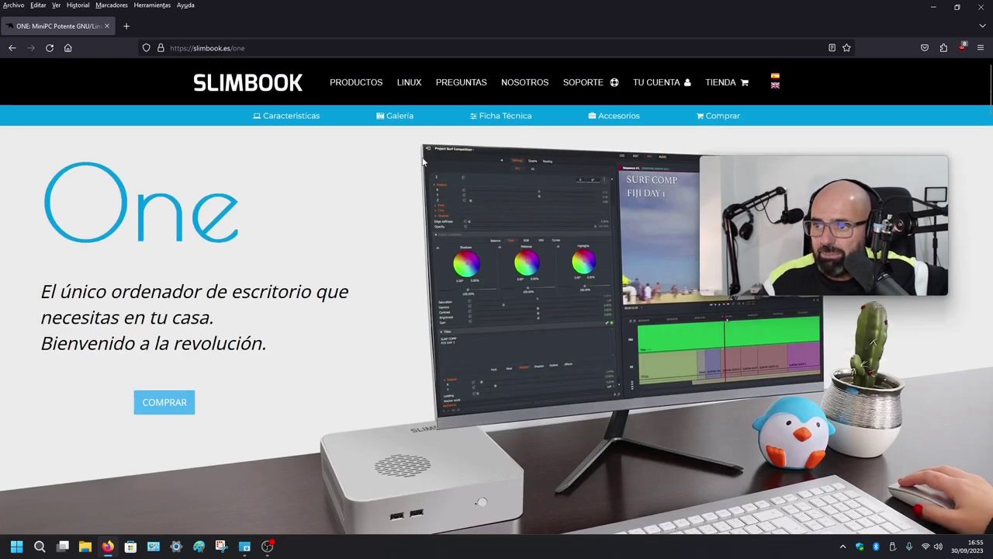
- Go to the Slimbook home page and look over its featured product
{"action": "left_click", "coordinate": [268, 85]}
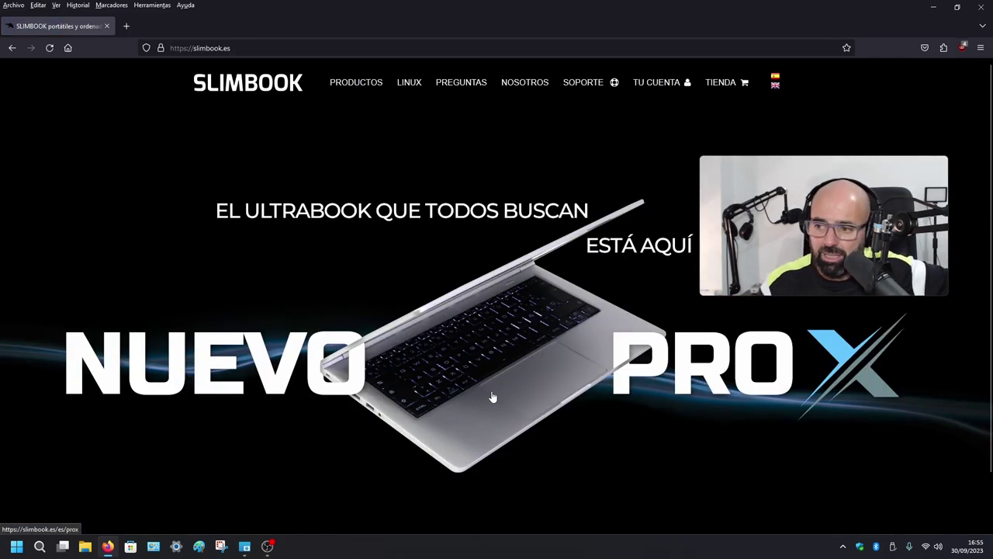
{"action": "scroll", "coordinate": [513, 379], "scroll_direction": "down", "scroll_amount": 2}
{"action": "scroll", "coordinate": [513, 380], "scroll_direction": "up", "scroll_amount": 2}
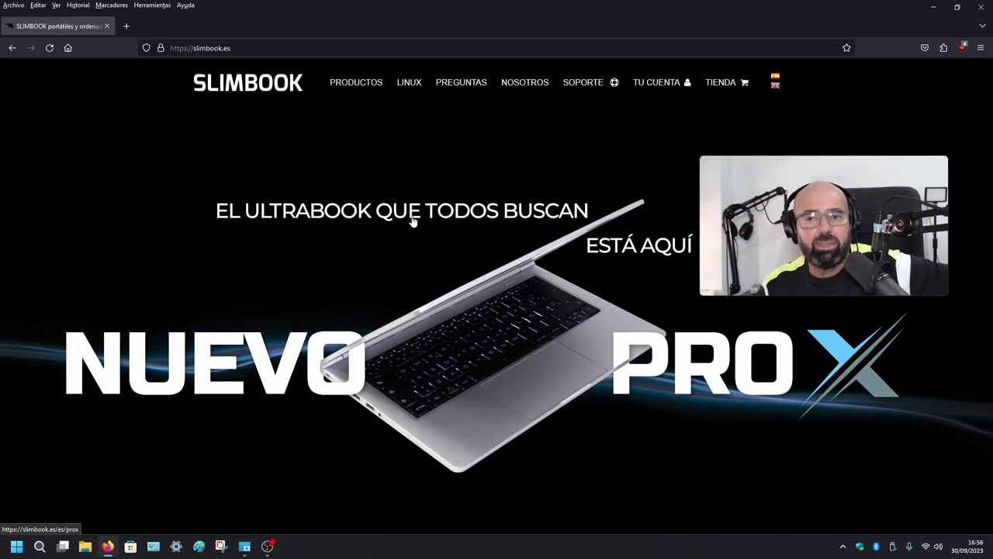
- Minimize the Firefox window, open Administrador de tareas and maximize it to view the running processes
{"action": "left_click", "coordinate": [932, 9]}
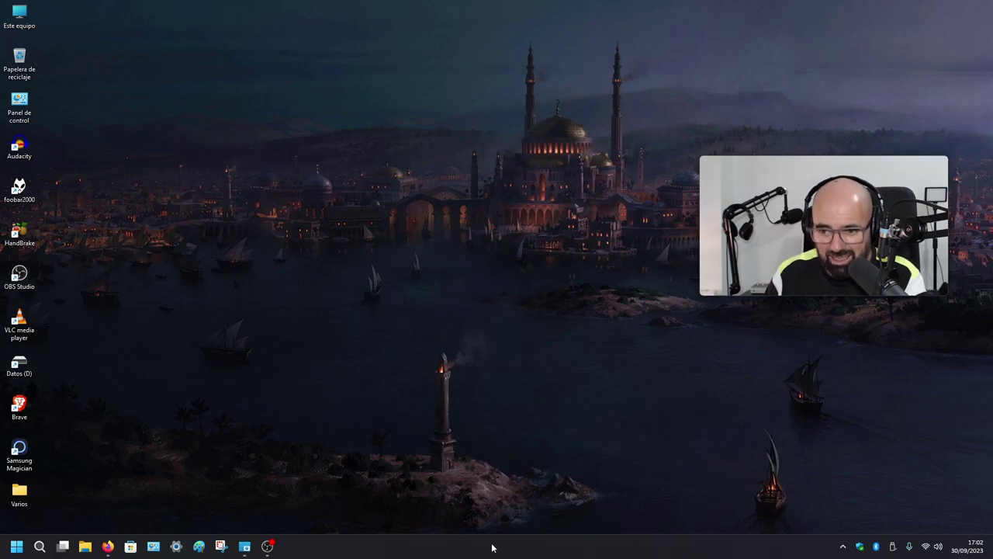
{"action": "right_click", "coordinate": [431, 551]}
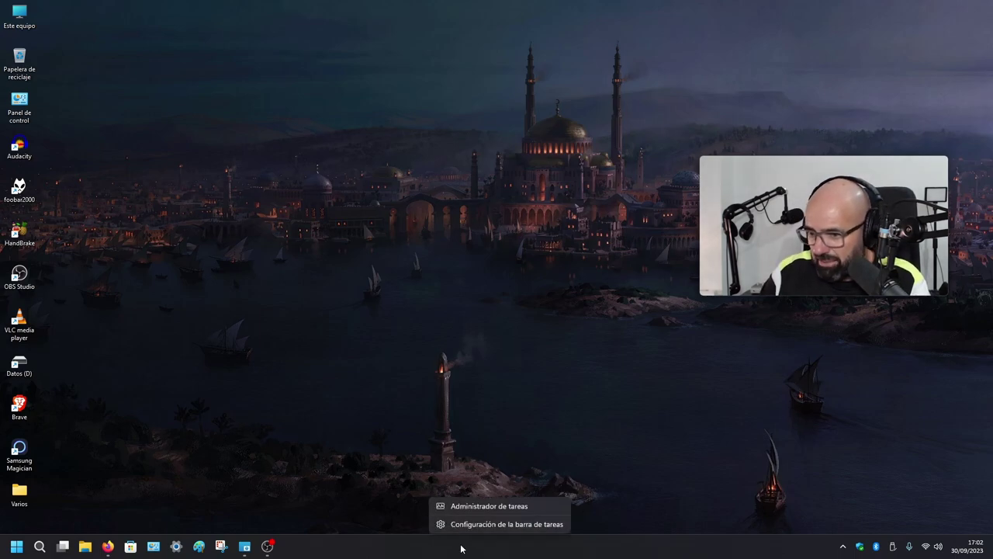
{"action": "left_click", "coordinate": [488, 508]}
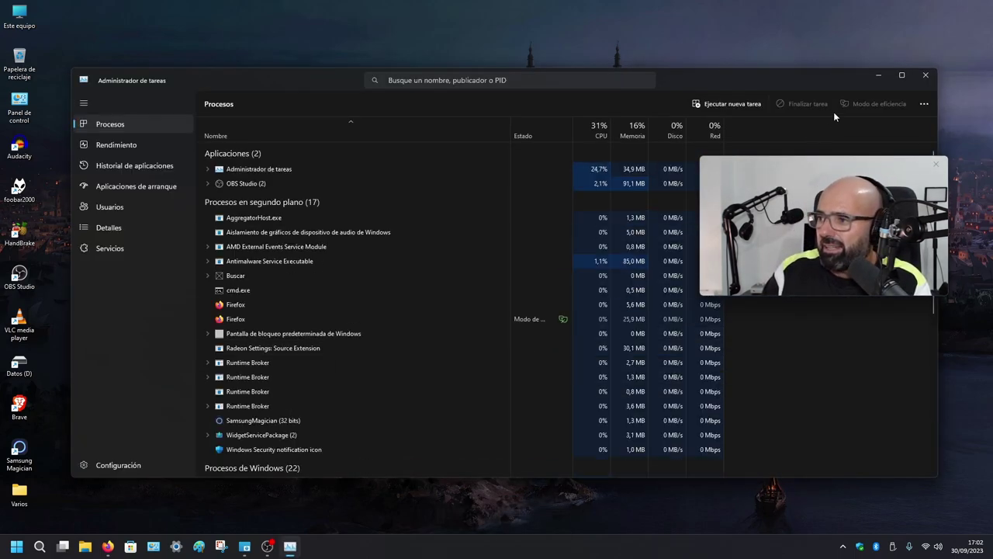
{"action": "left_click", "coordinate": [902, 76]}
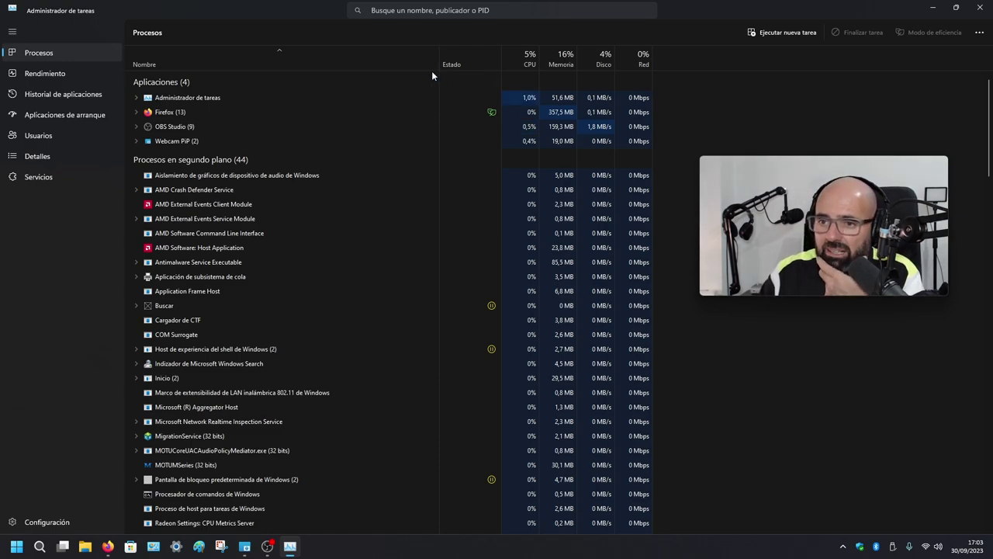
- Examine the Rendimiento graphs for GPU 0, Wi-Fi, Disco 0, Memoria and CPU, and minimize Administrador de tareas
{"action": "left_click", "coordinate": [80, 73]}
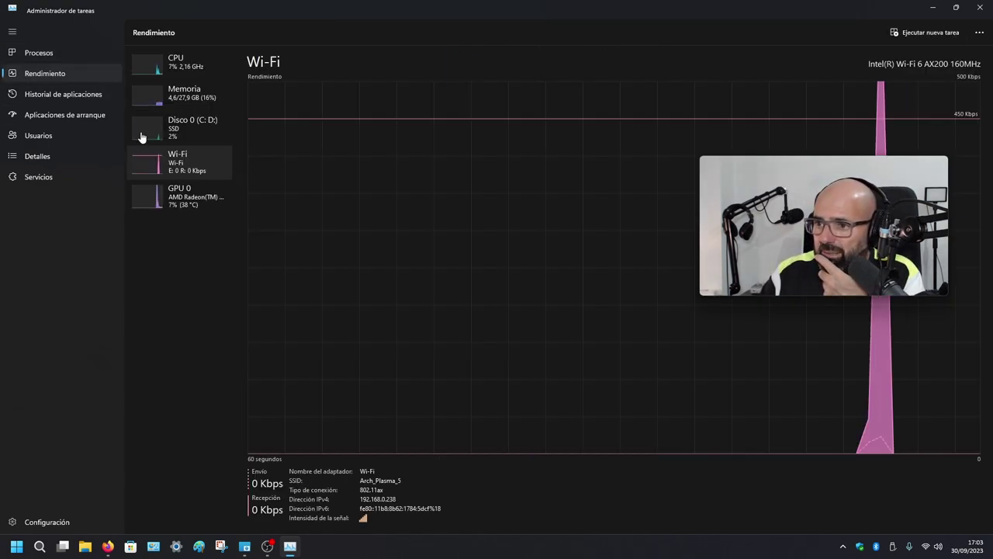
{"action": "left_click", "coordinate": [190, 199]}
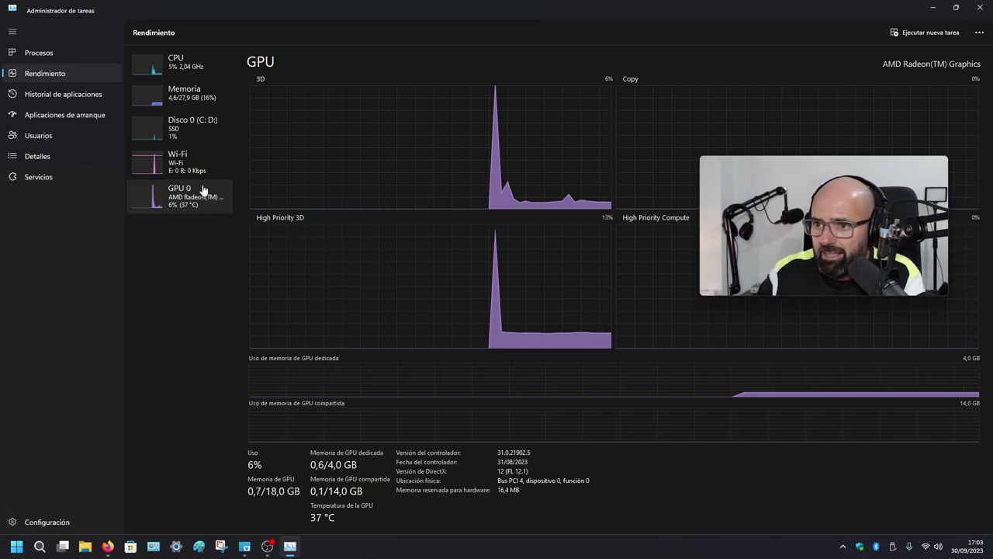
{"action": "left_click", "coordinate": [194, 165]}
{"action": "left_click", "coordinate": [186, 134]}
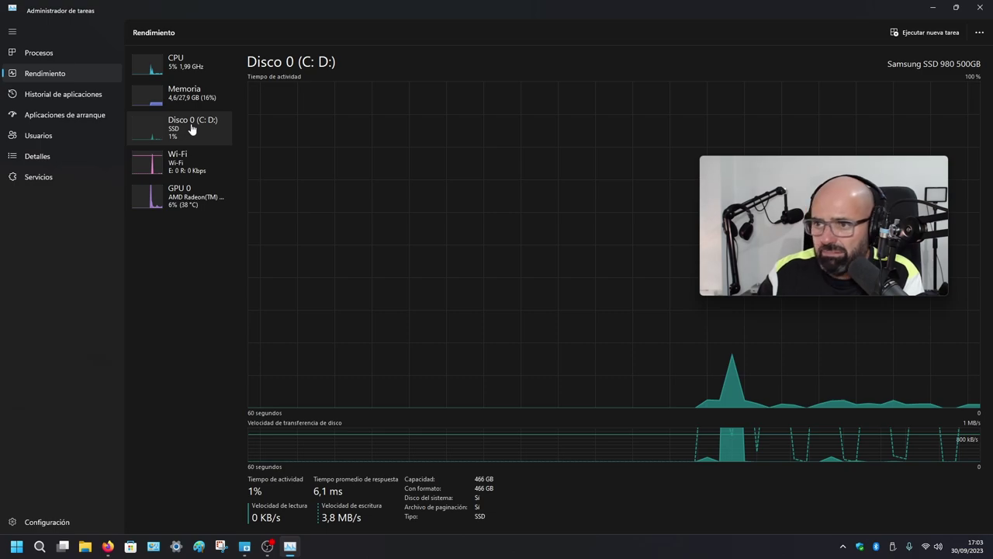
{"action": "left_click", "coordinate": [196, 102]}
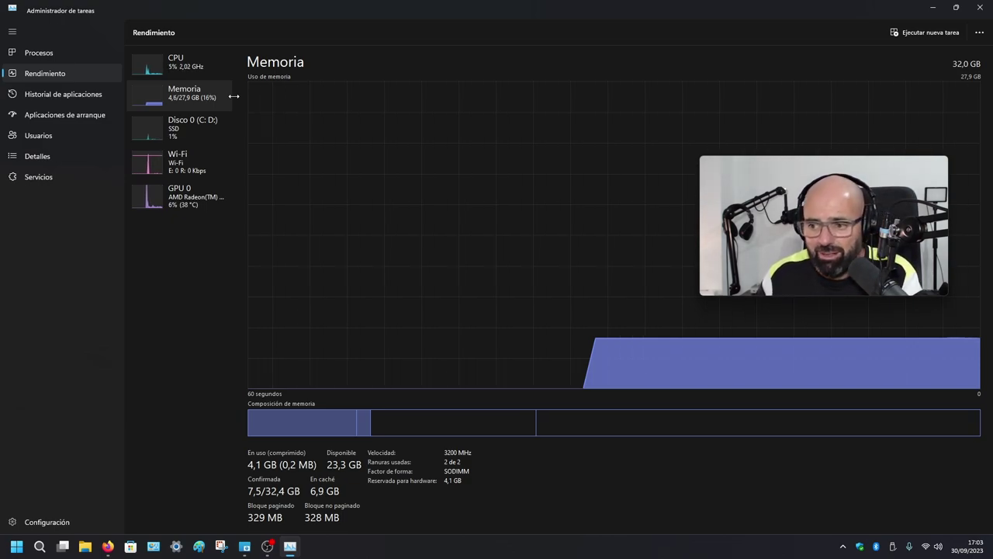
{"action": "left_click", "coordinate": [165, 69]}
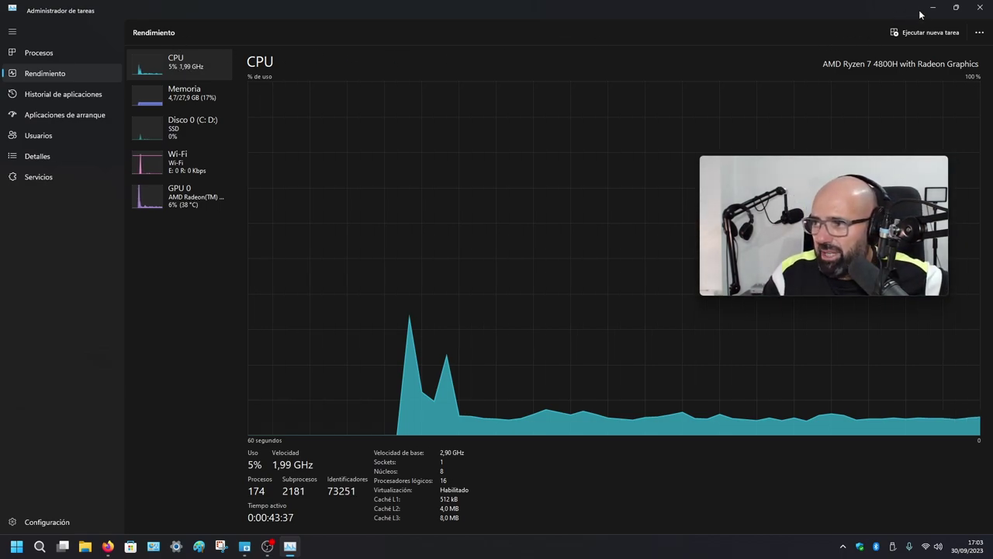
{"action": "left_click", "coordinate": [956, 7]}
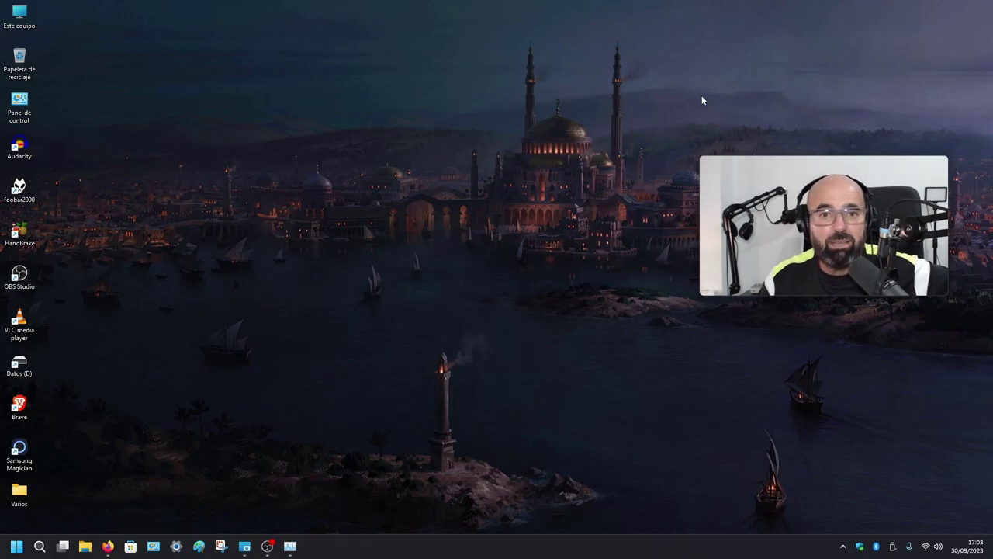